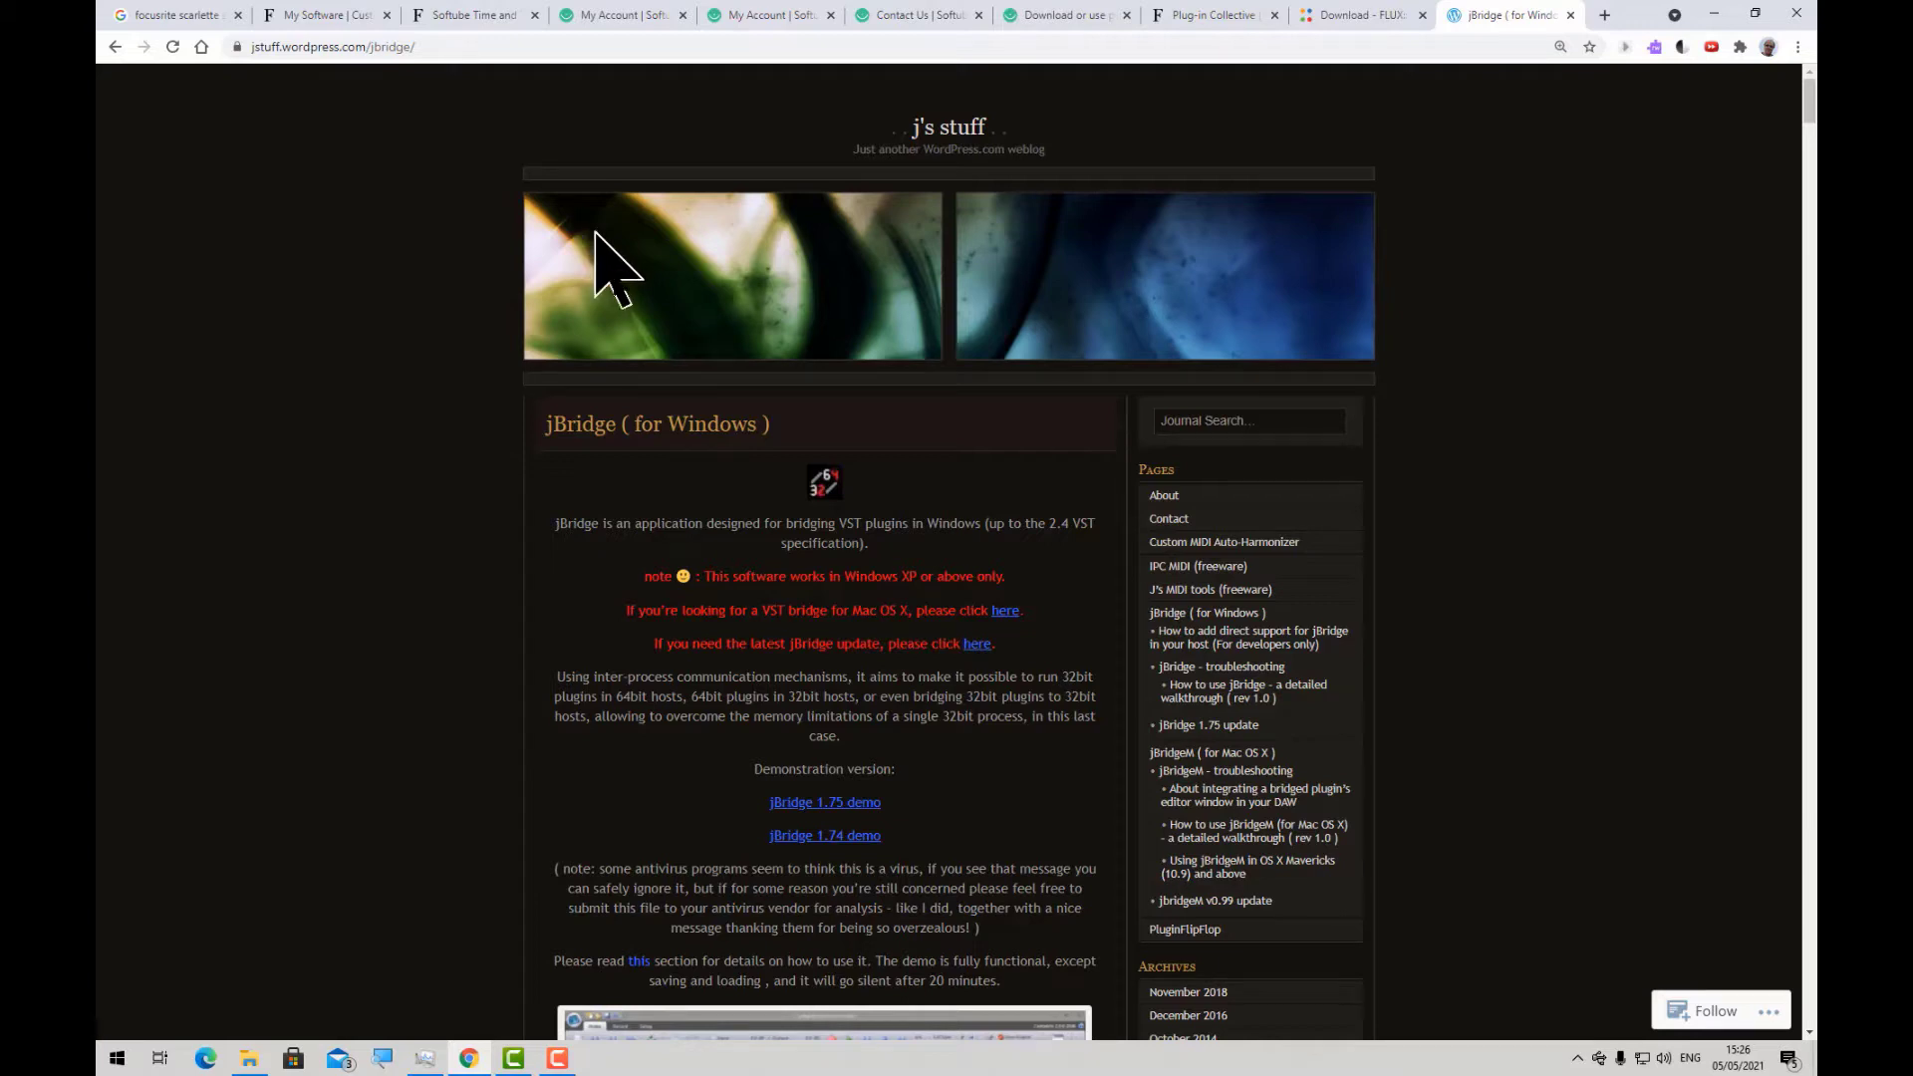
Step: Look through the jBridge for Windows page, covering its description, demo versions, host screenshots and purchase details
scroll(684, 577, "down", 3)
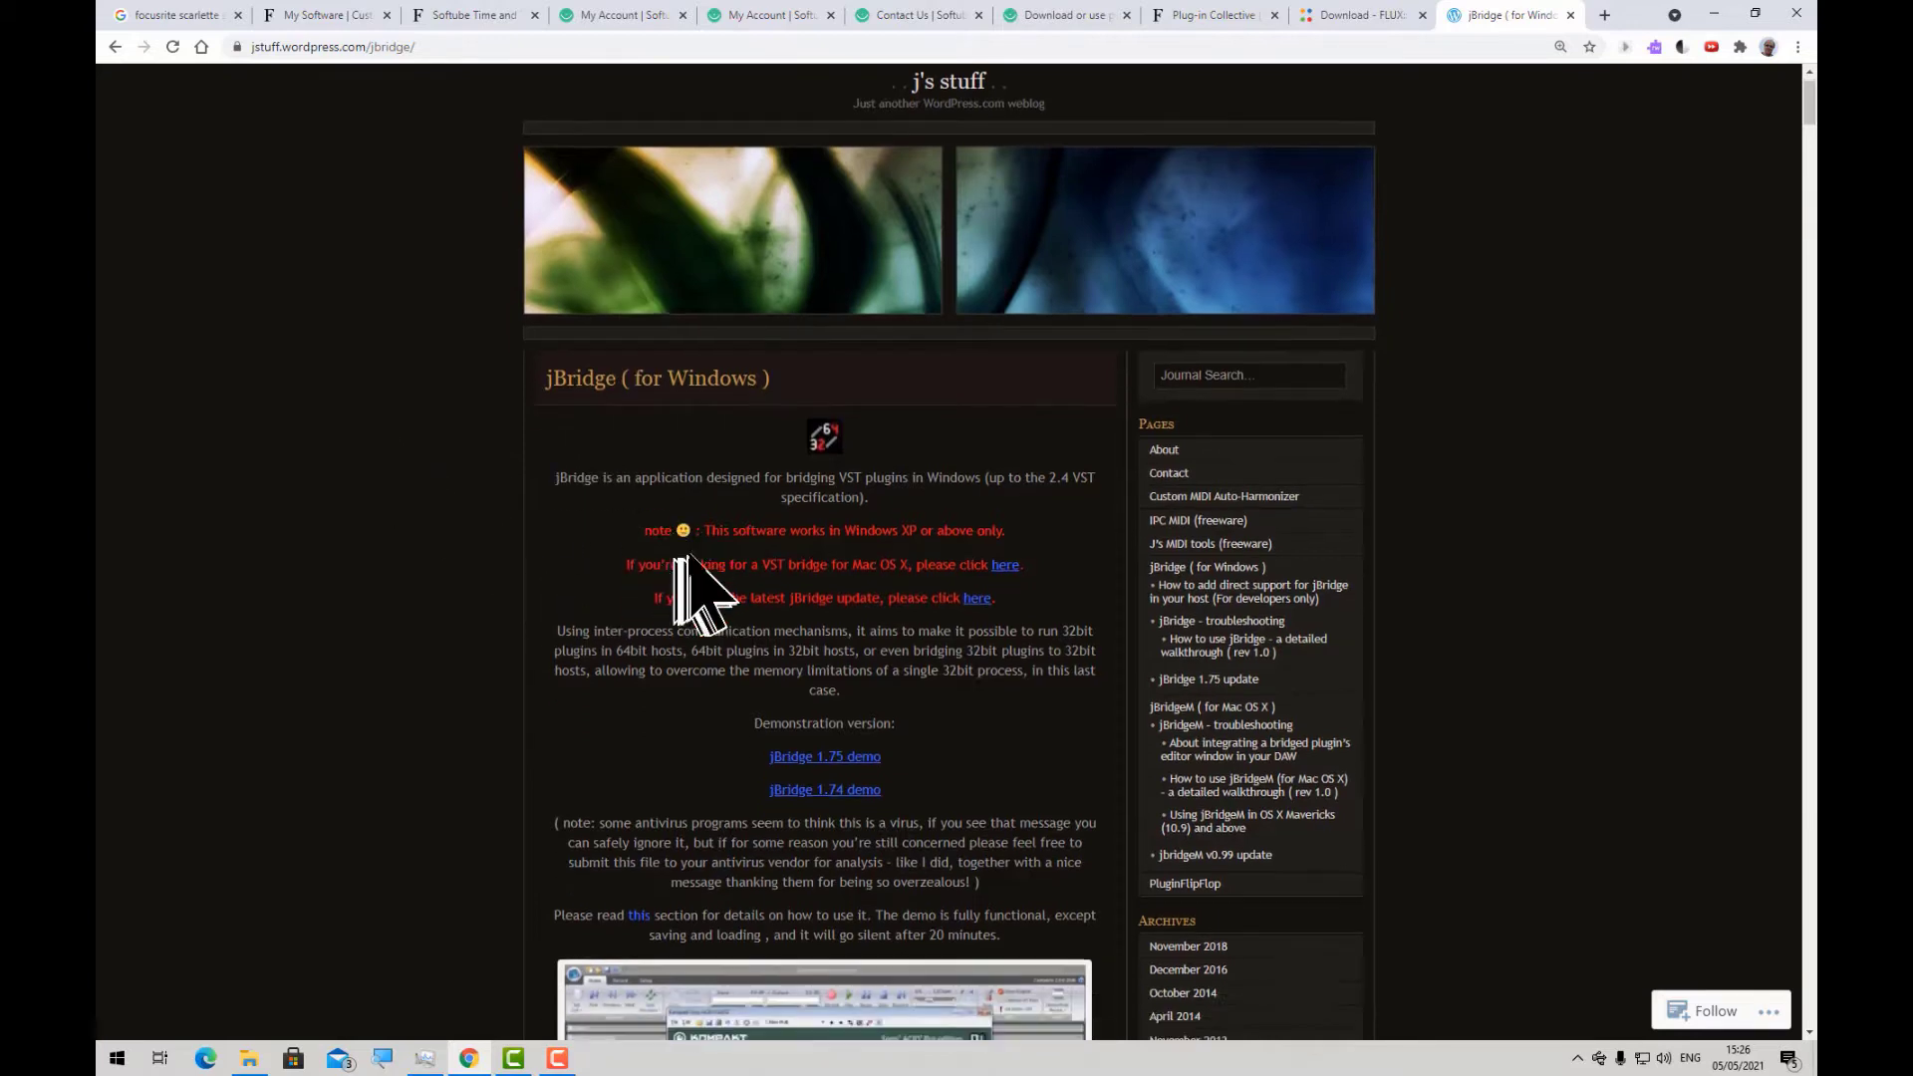
scroll(687, 556, "up", 2)
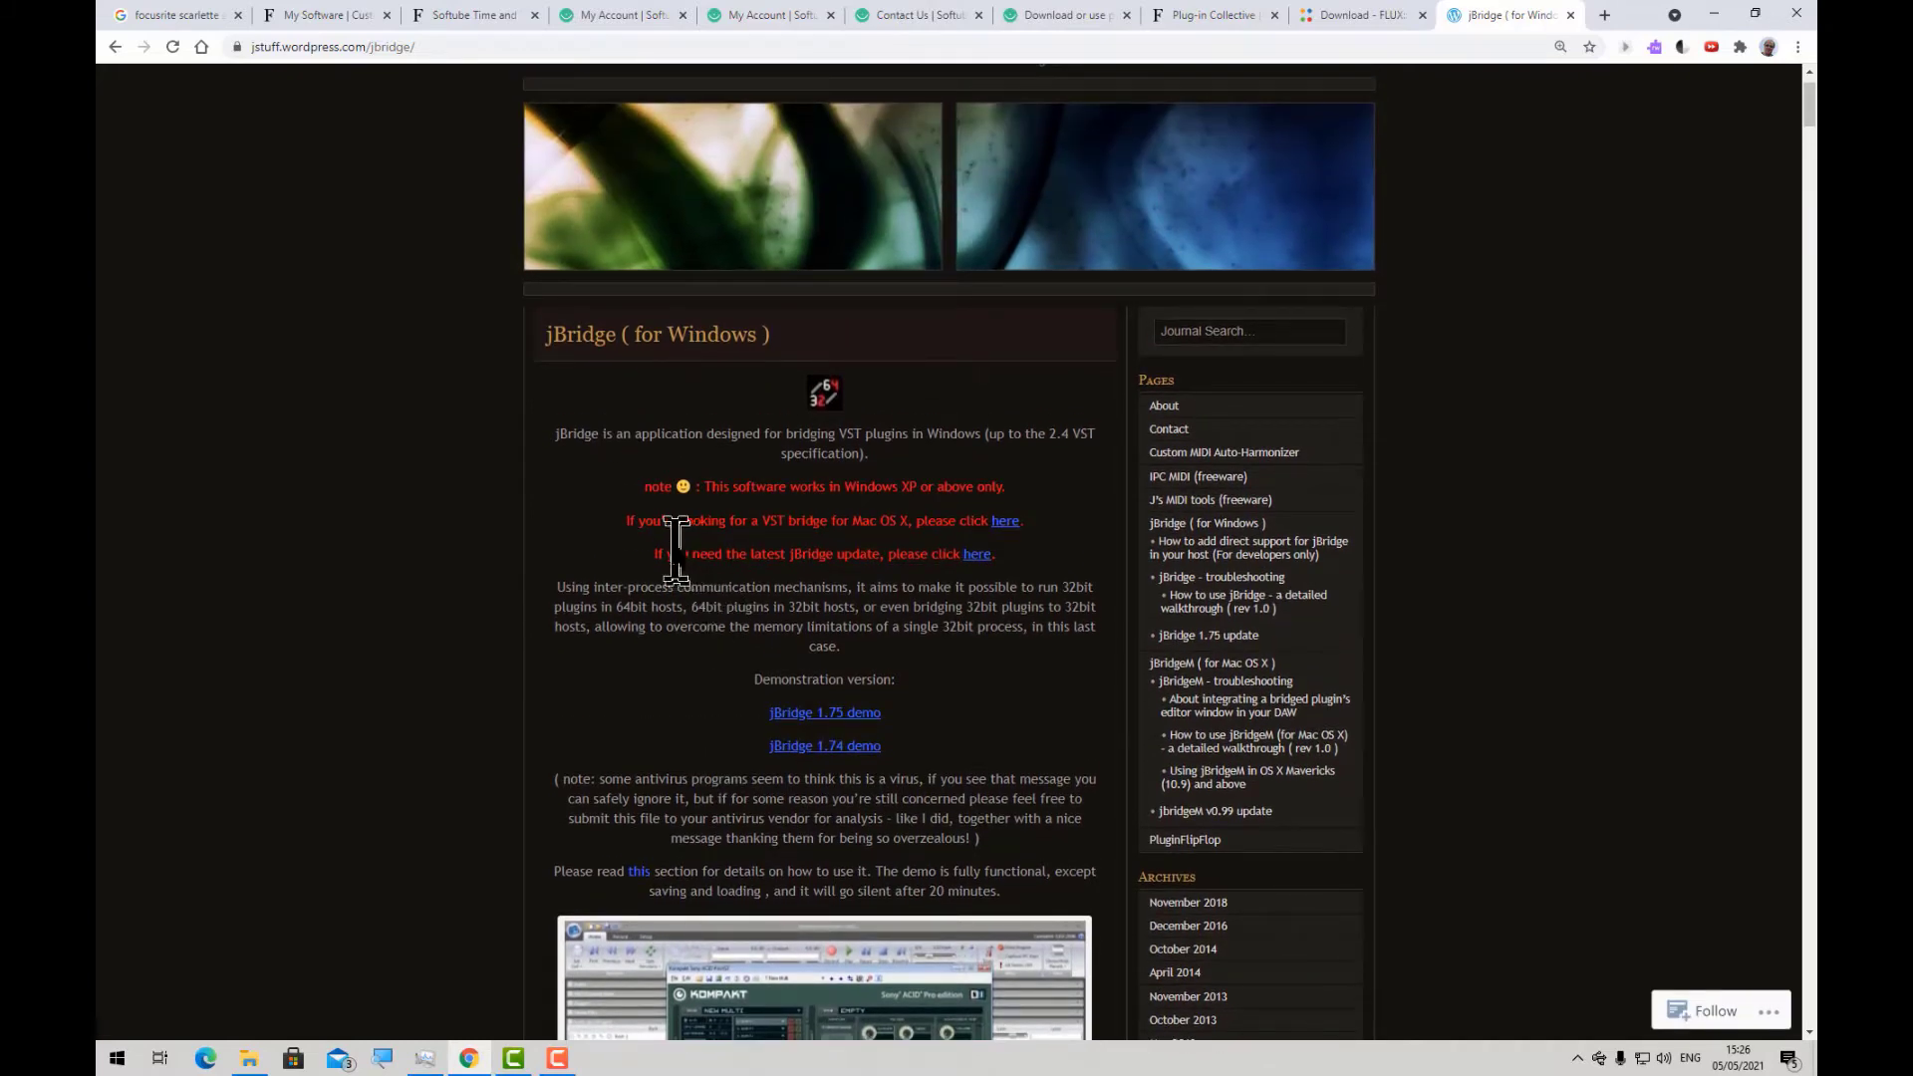
scroll(698, 618, "down", 2)
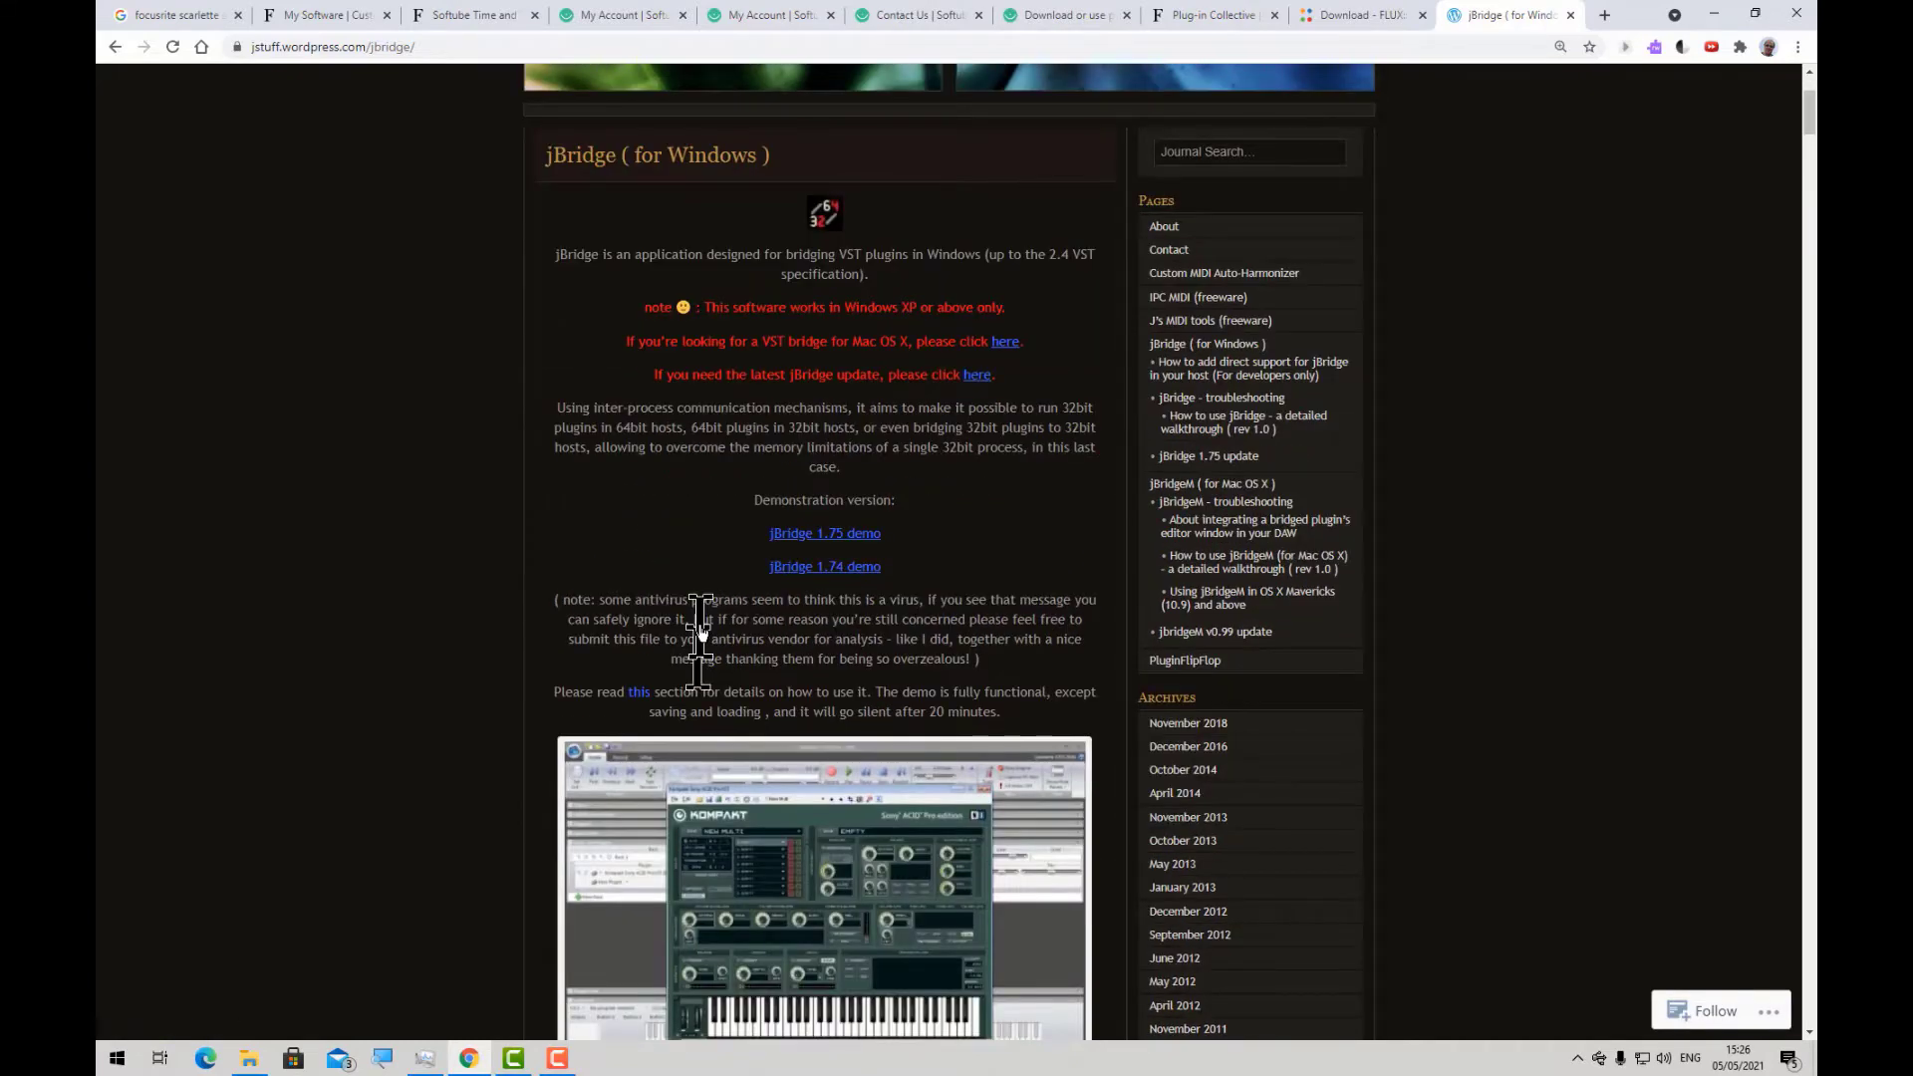
scroll(700, 630, "down", 4)
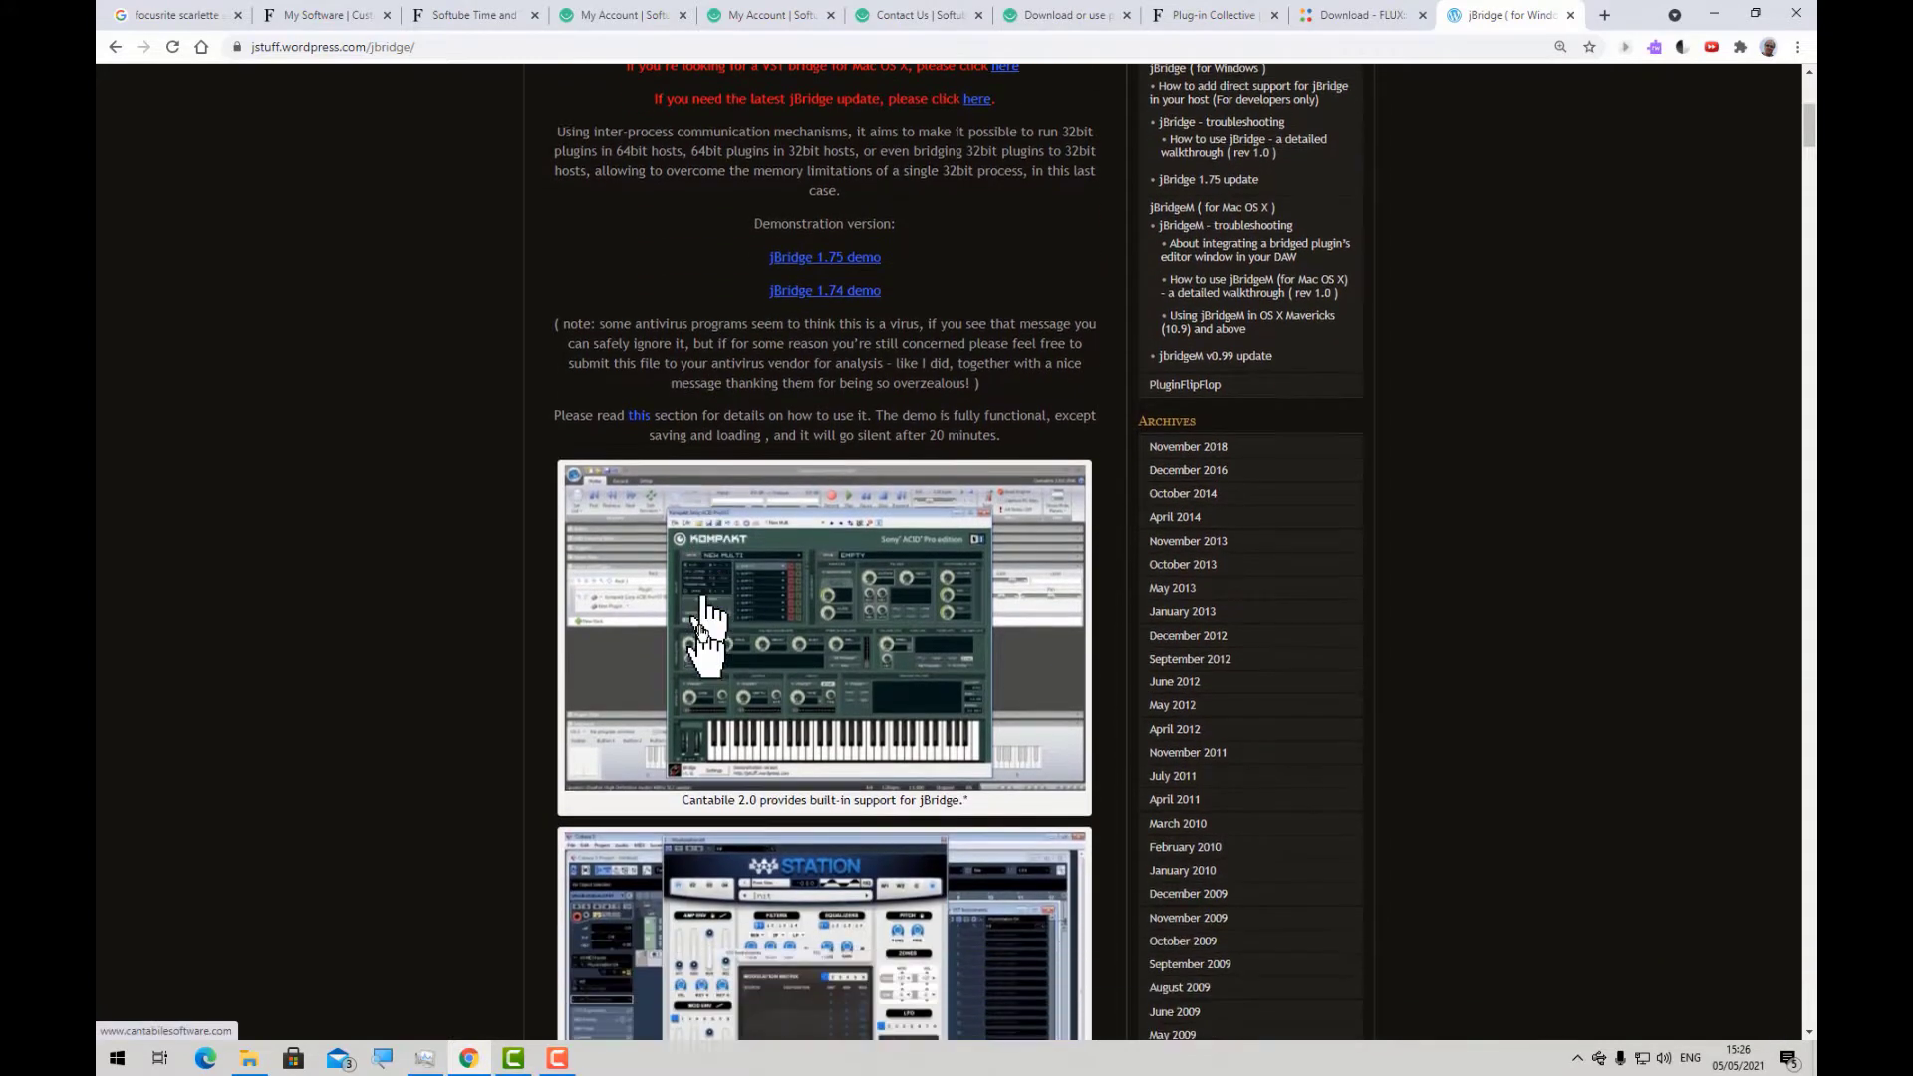
scroll(705, 613, "down", 9)
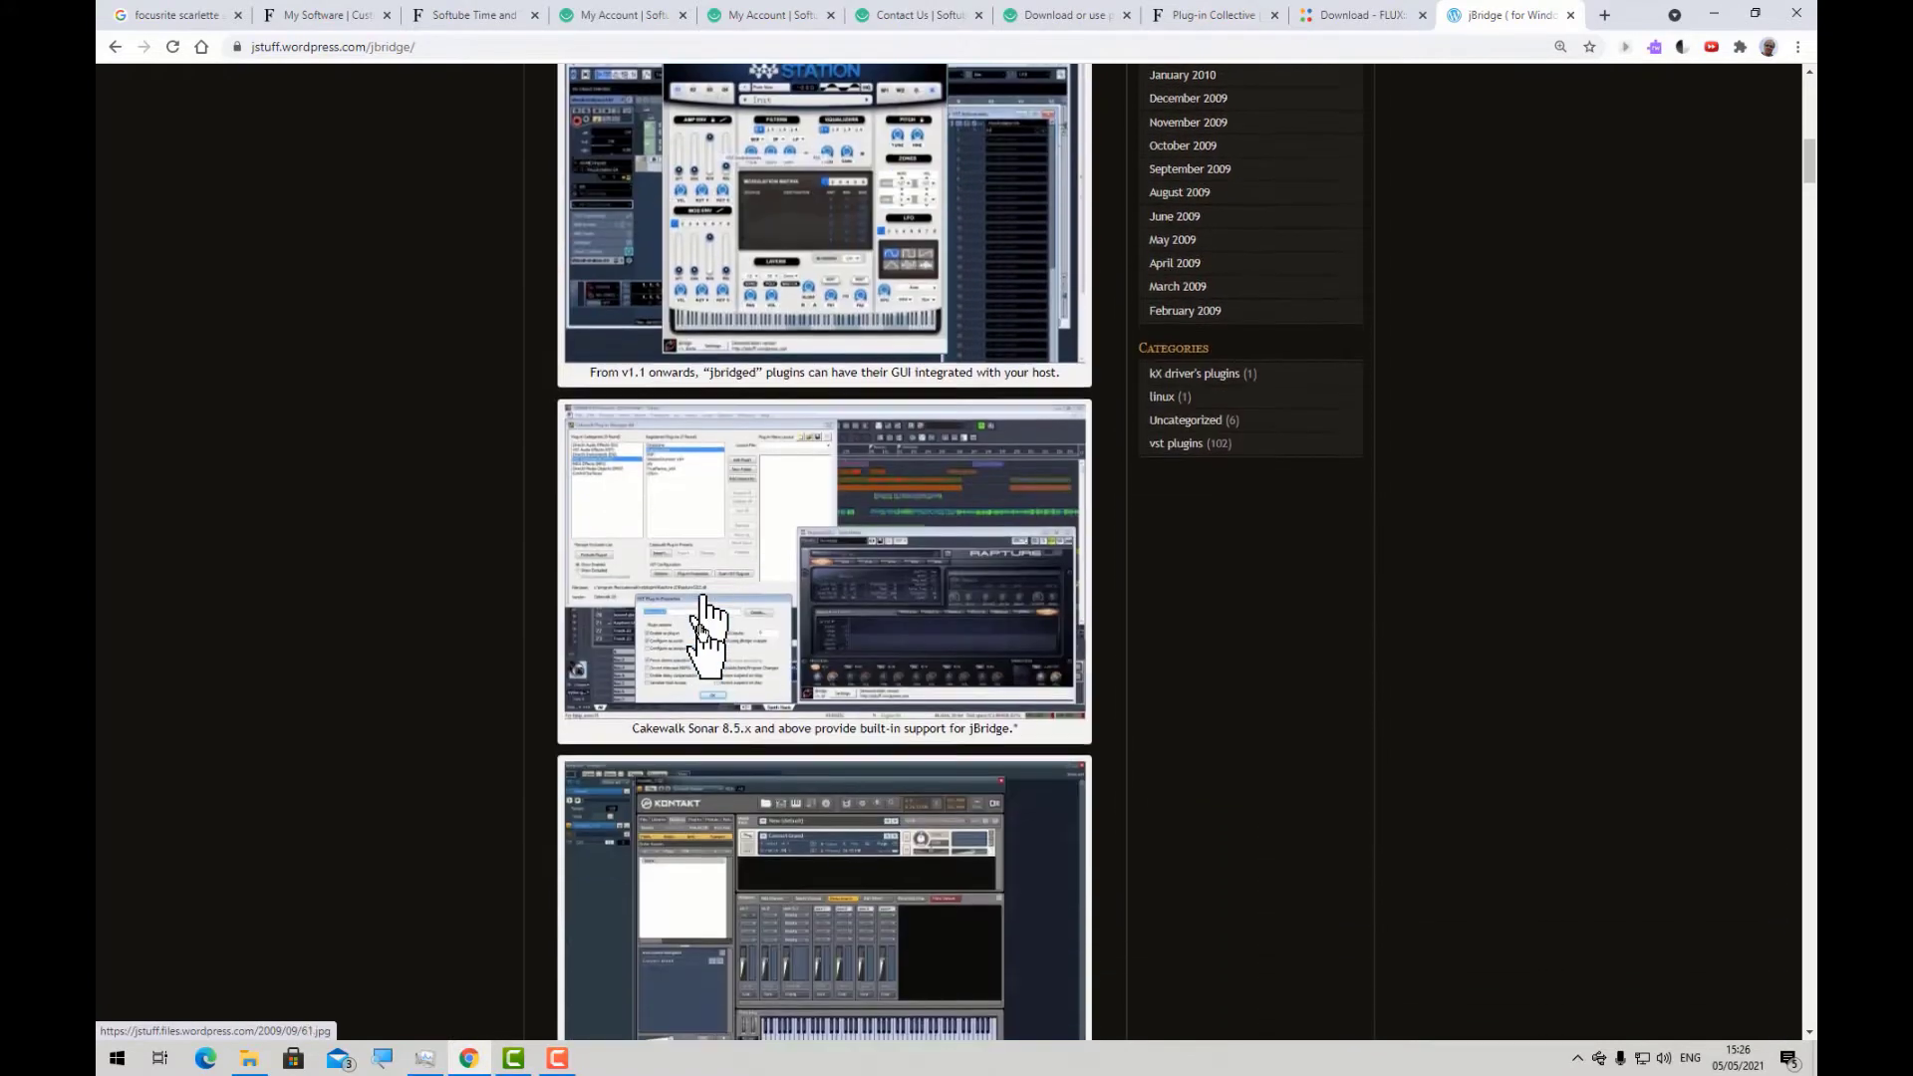
scroll(705, 618, "down", 6)
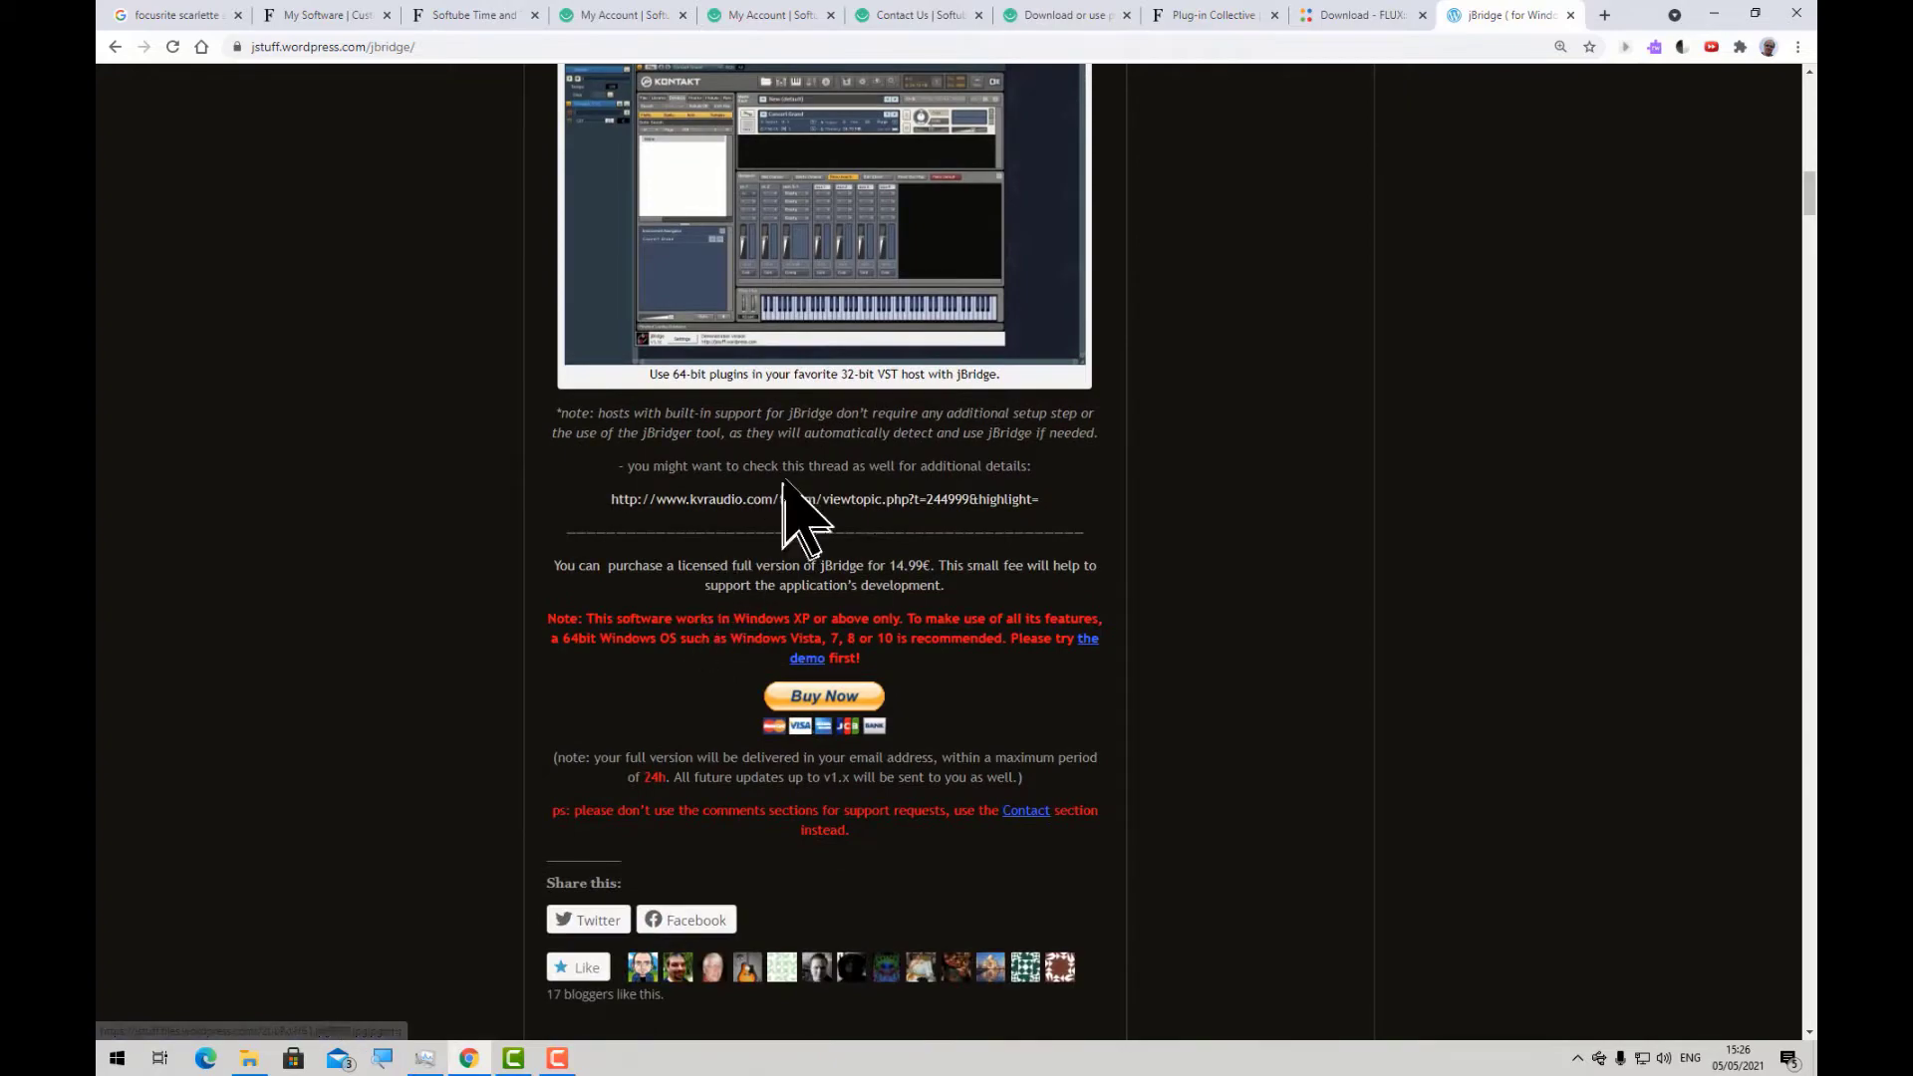
scroll(786, 479, "up", 3)
scroll(786, 478, "up", 18)
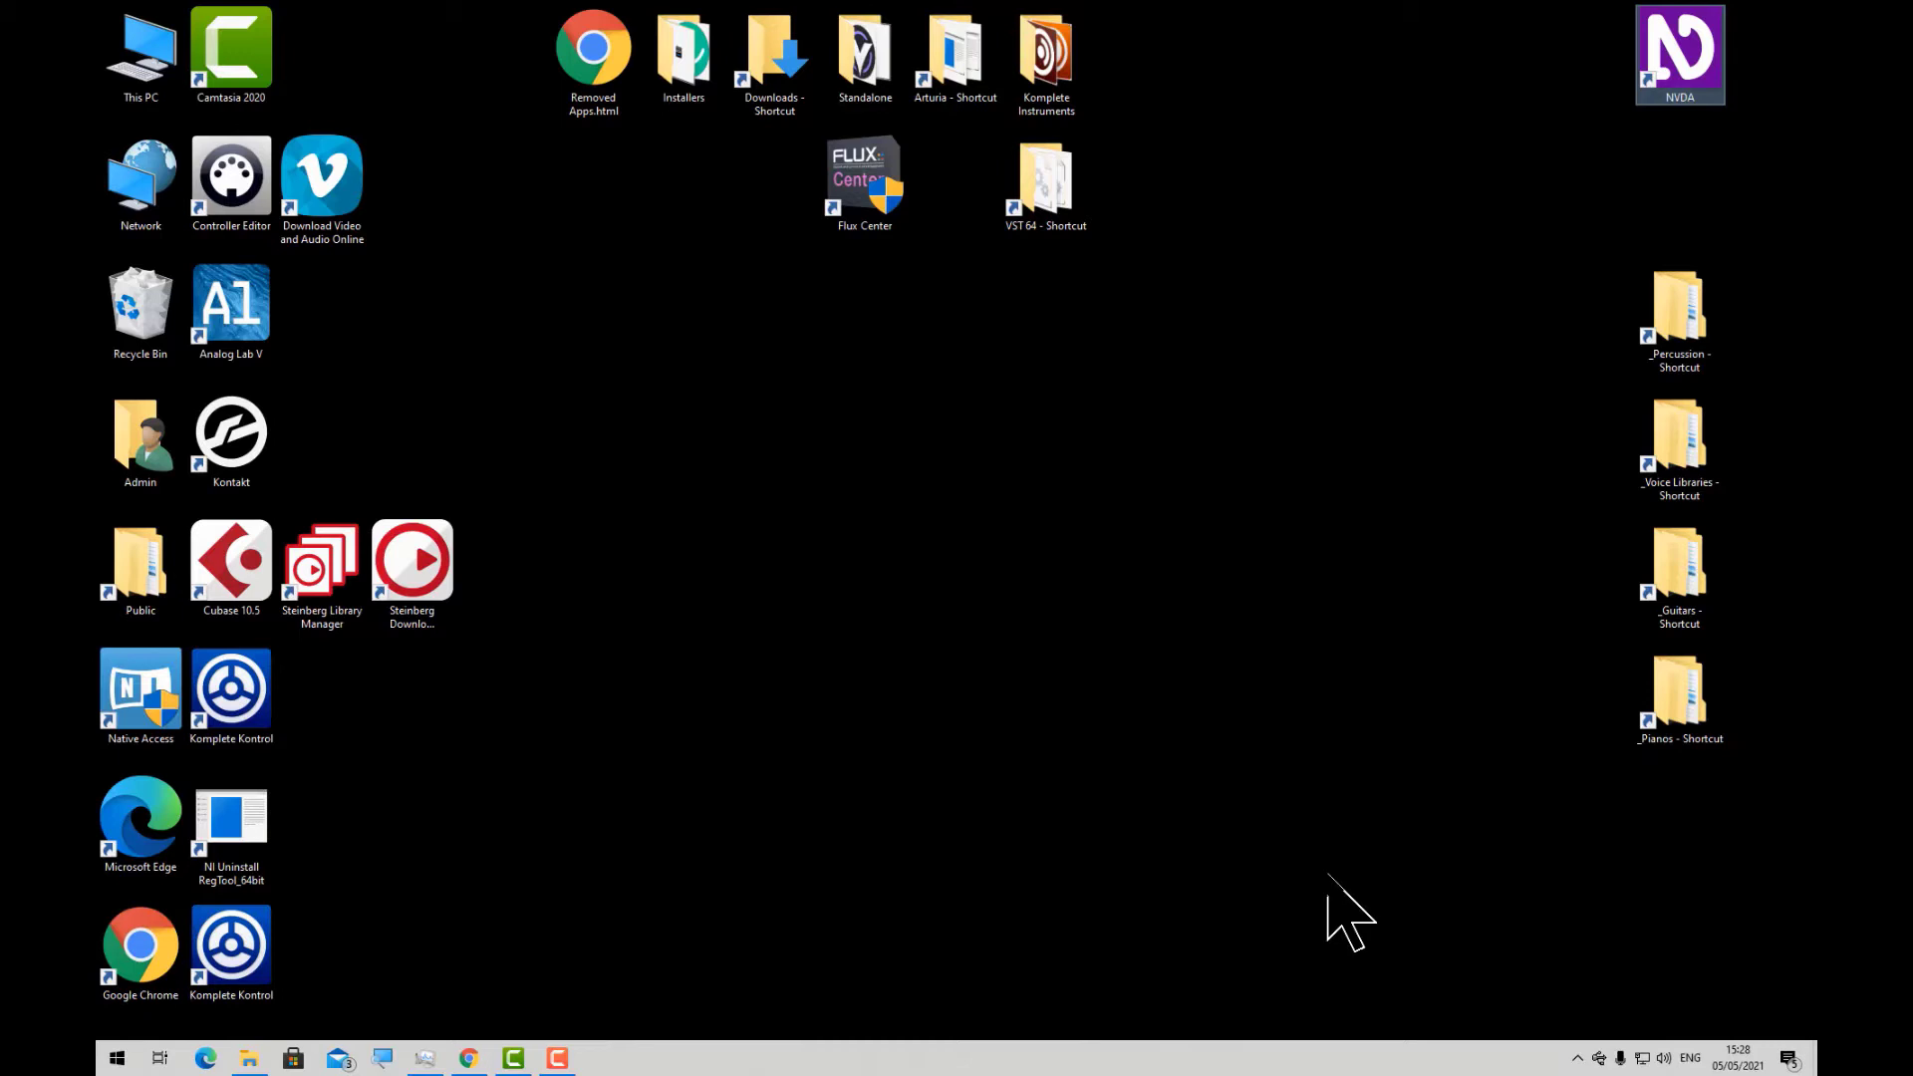
Step: Launch the jBridger tool, magnify the screen and choose the x64 (64-bit) host as the VST host's architecture
key("super")
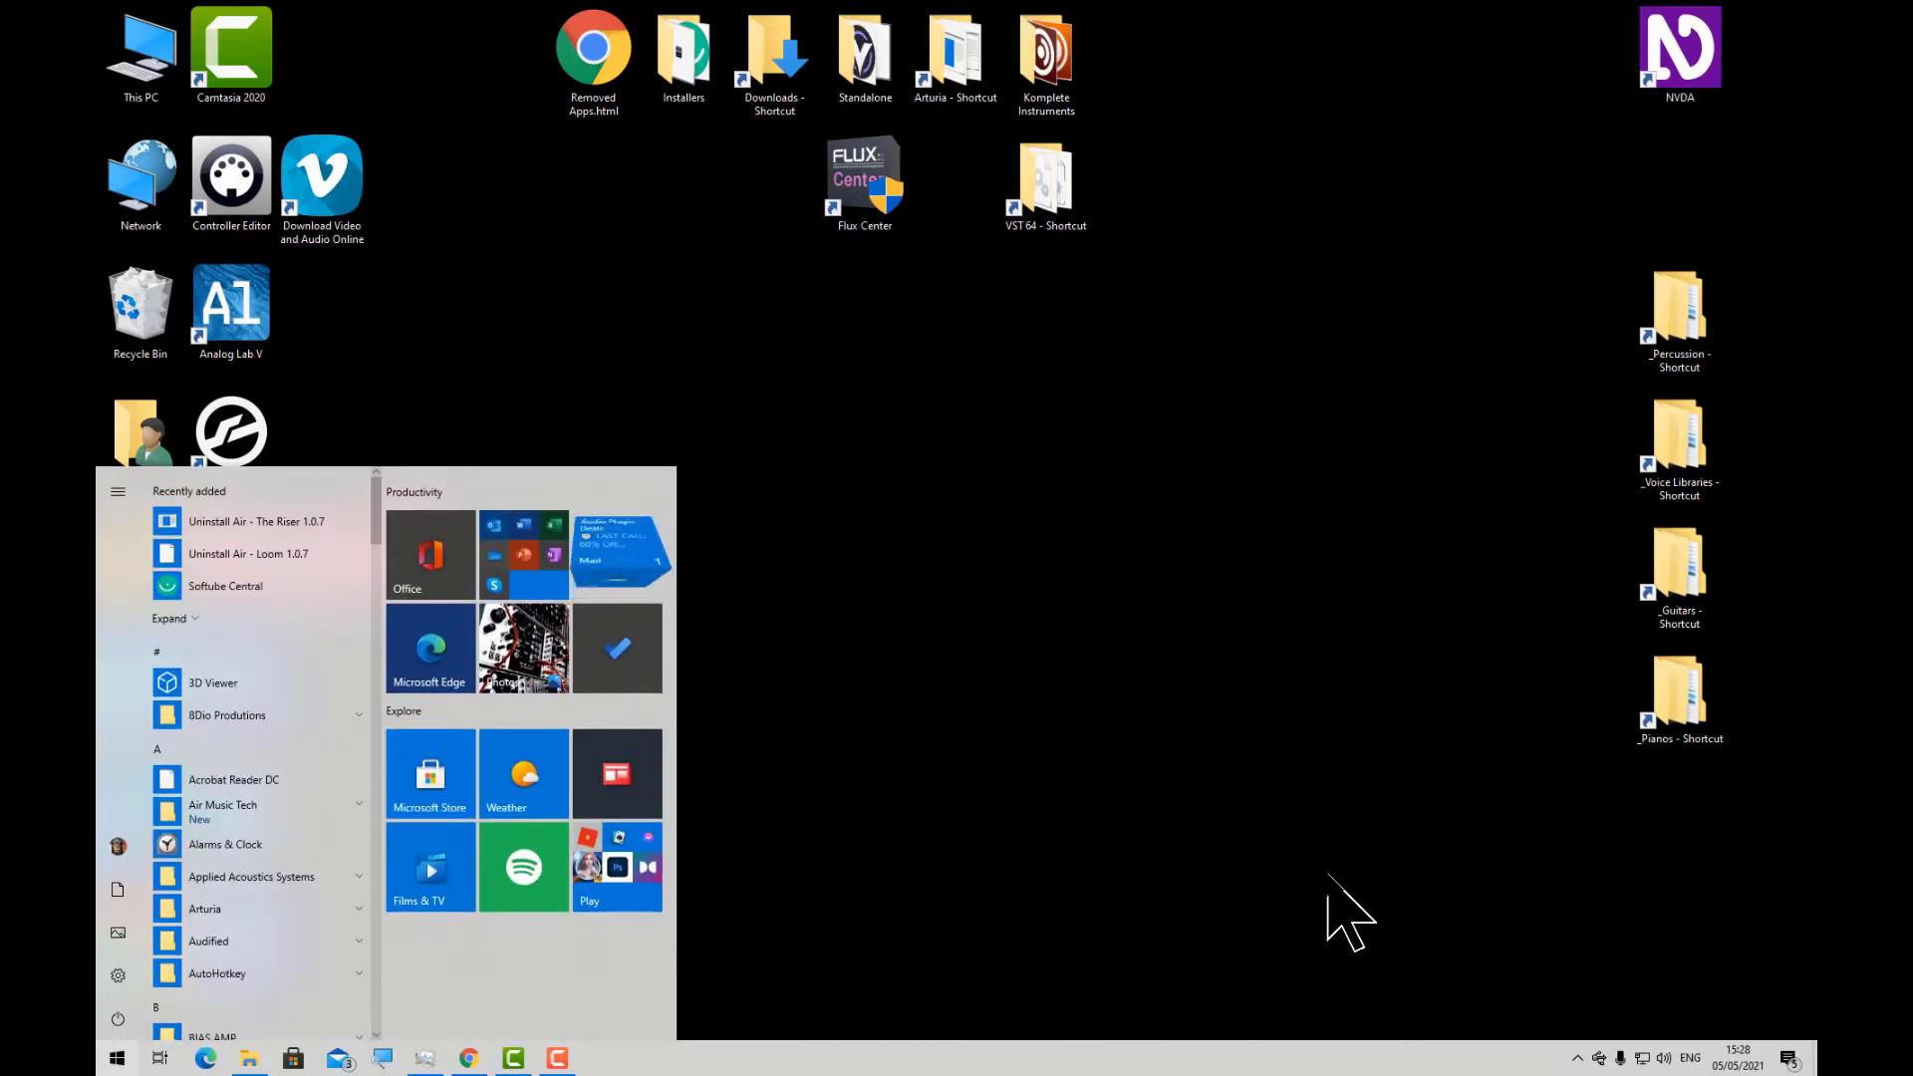
type("j")
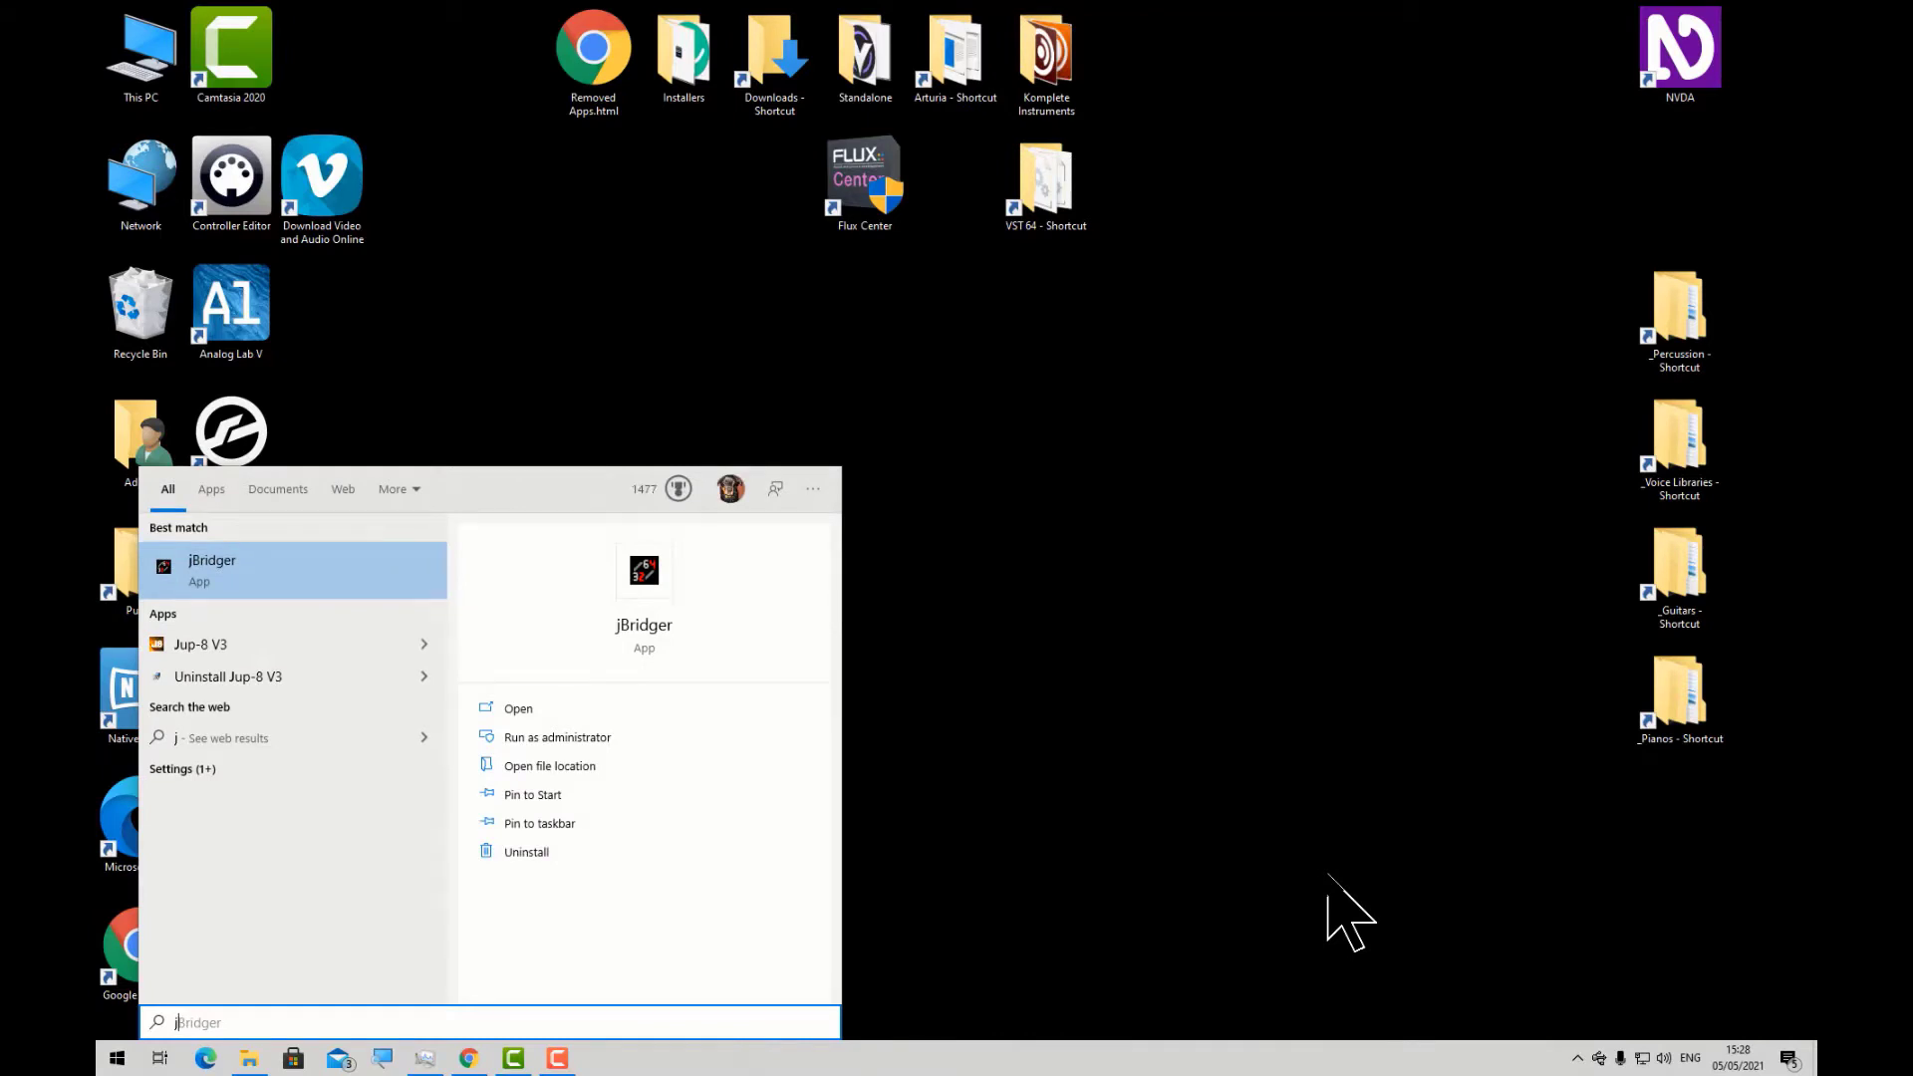
key("Return")
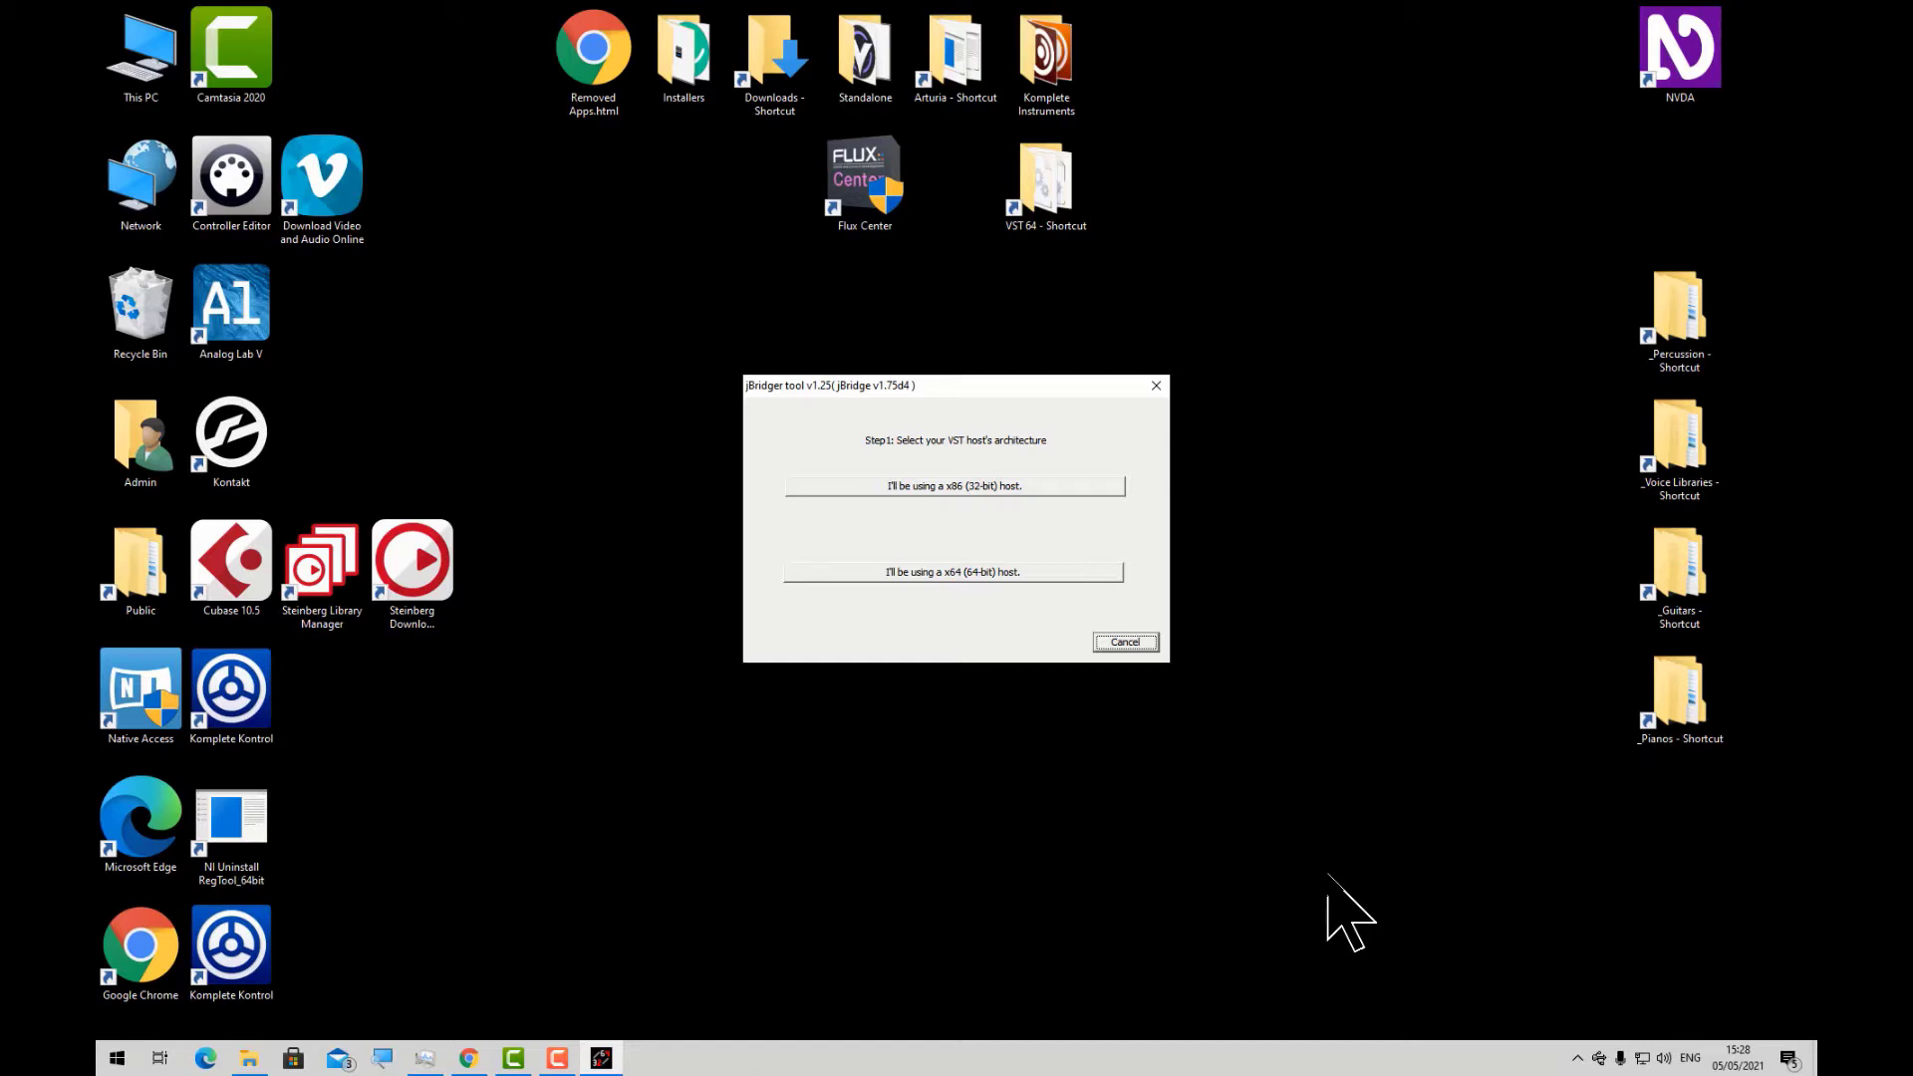
key("super+plus")
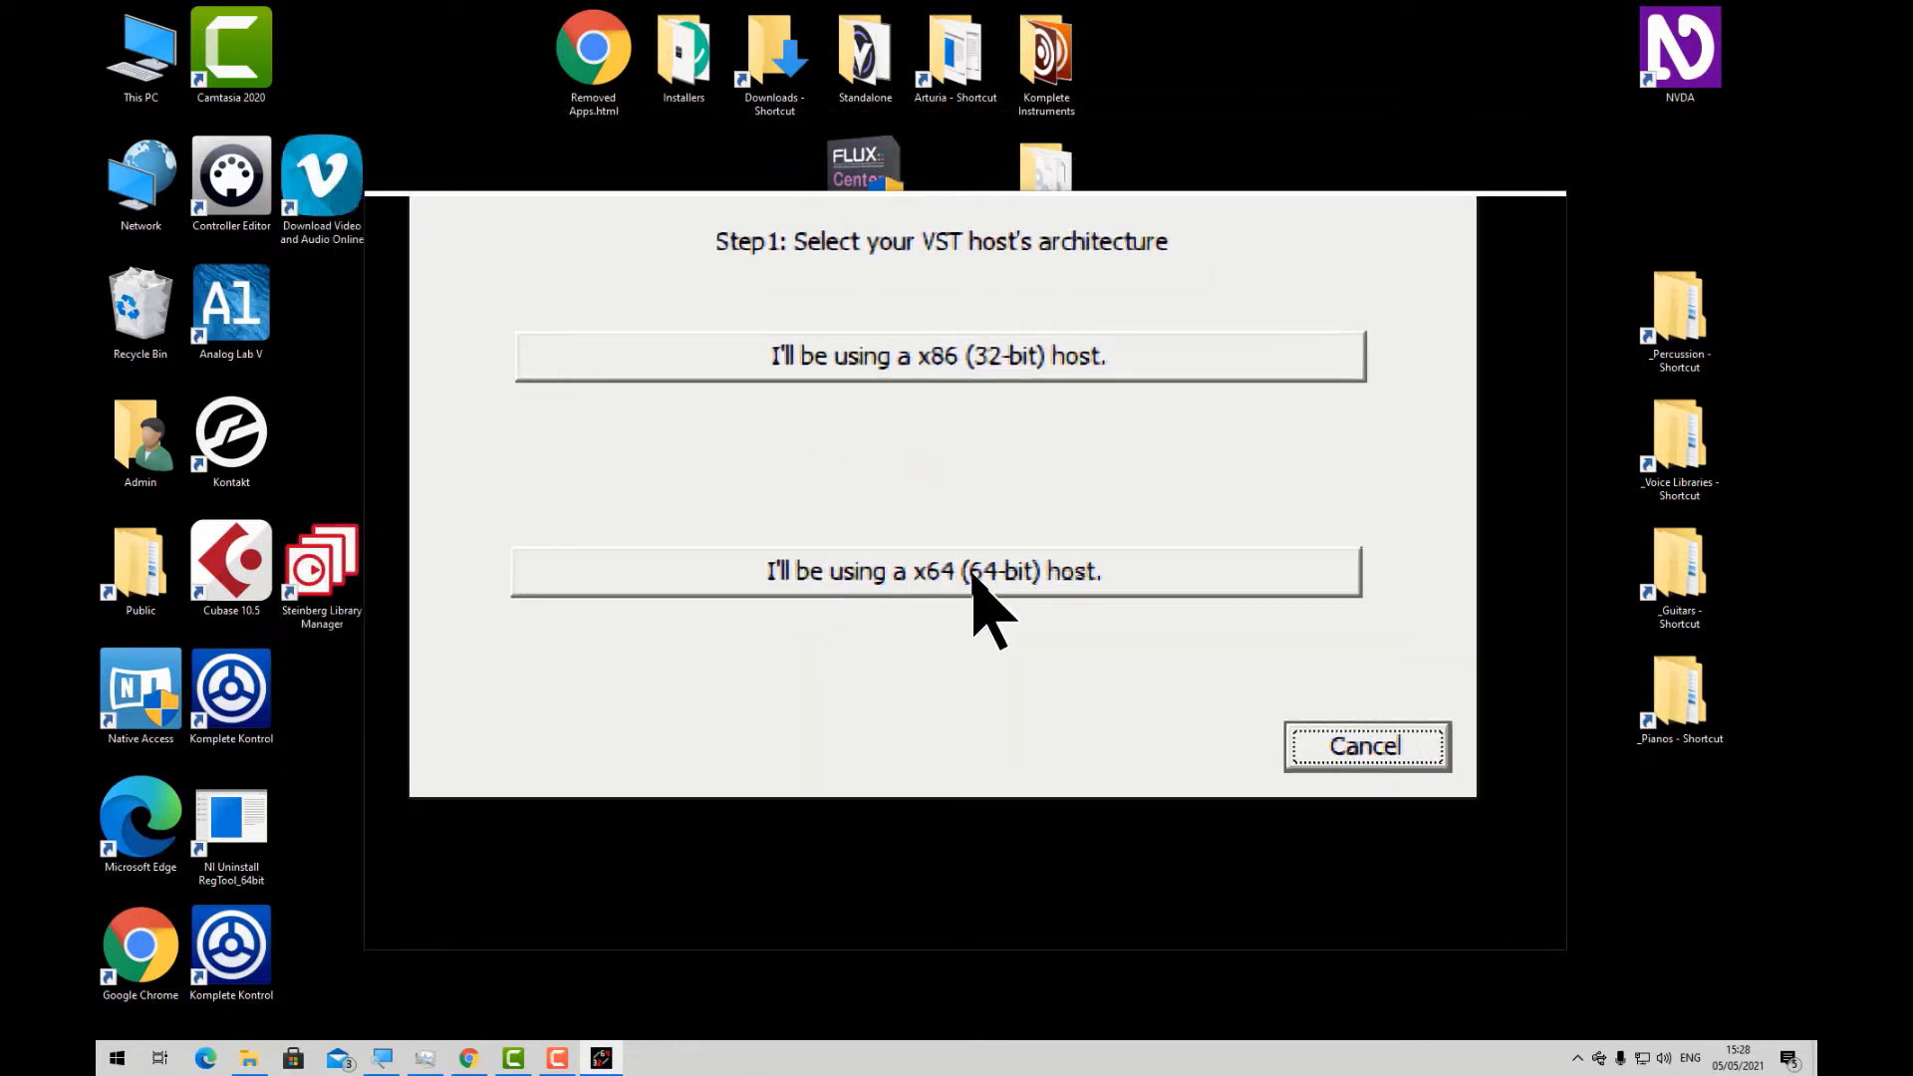
left_click(975, 576)
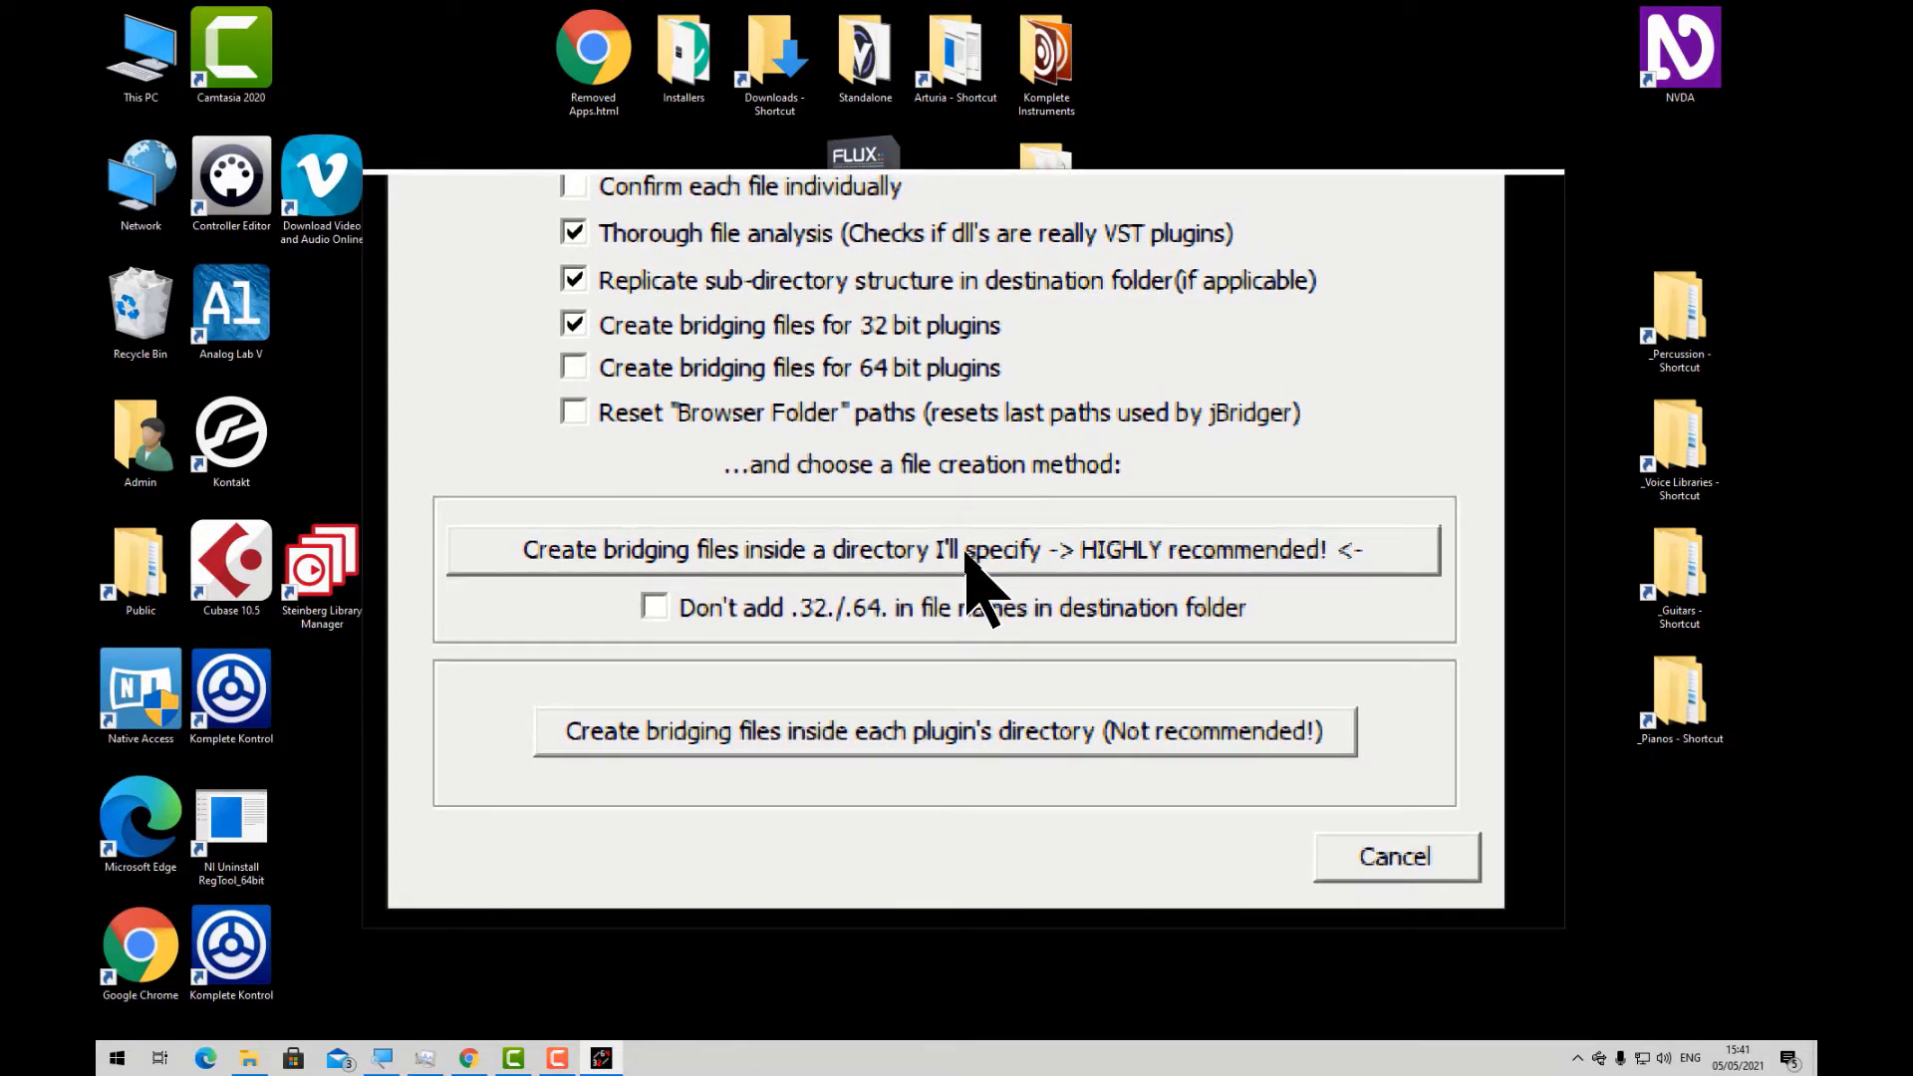
Step: Choose to create the bridging files inside a specified directory, and select the Cynthia folder as the VST plugin to scan
left_click(966, 551)
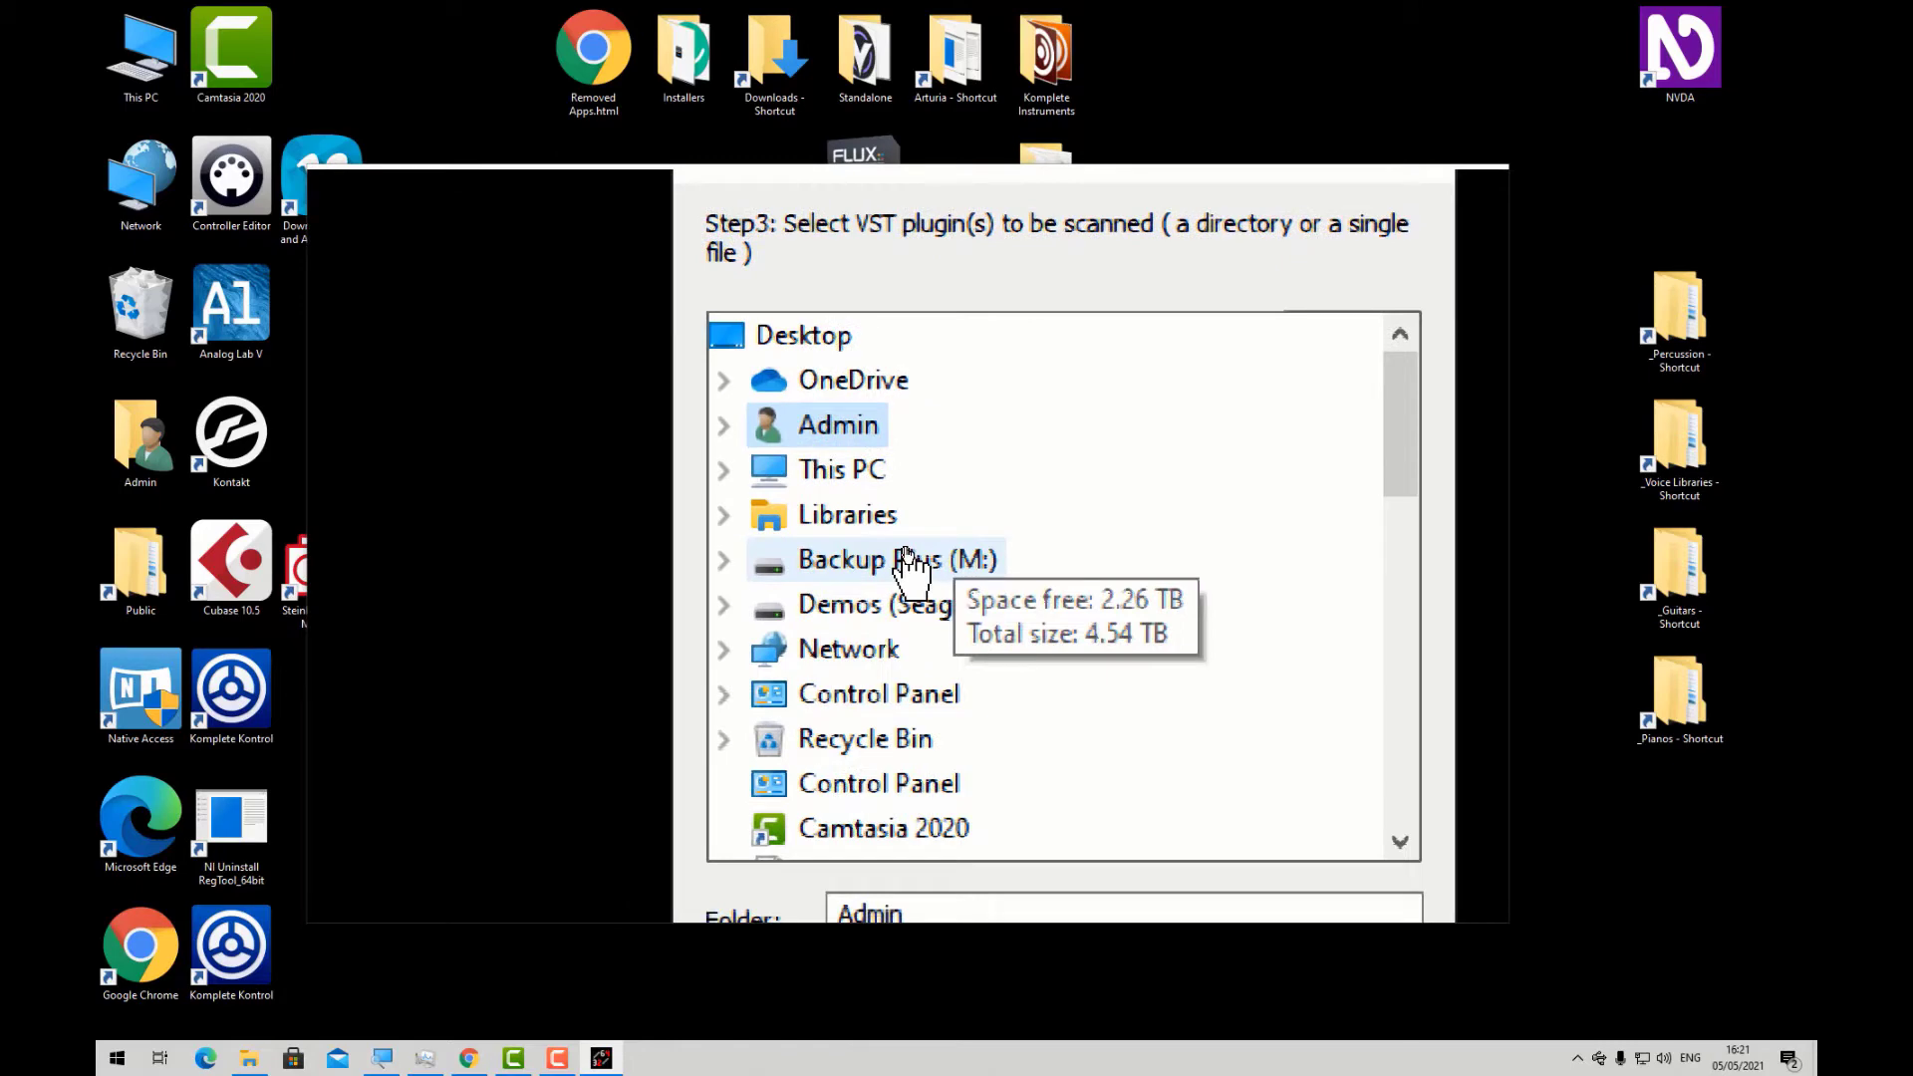
scroll(907, 555, "down", 4)
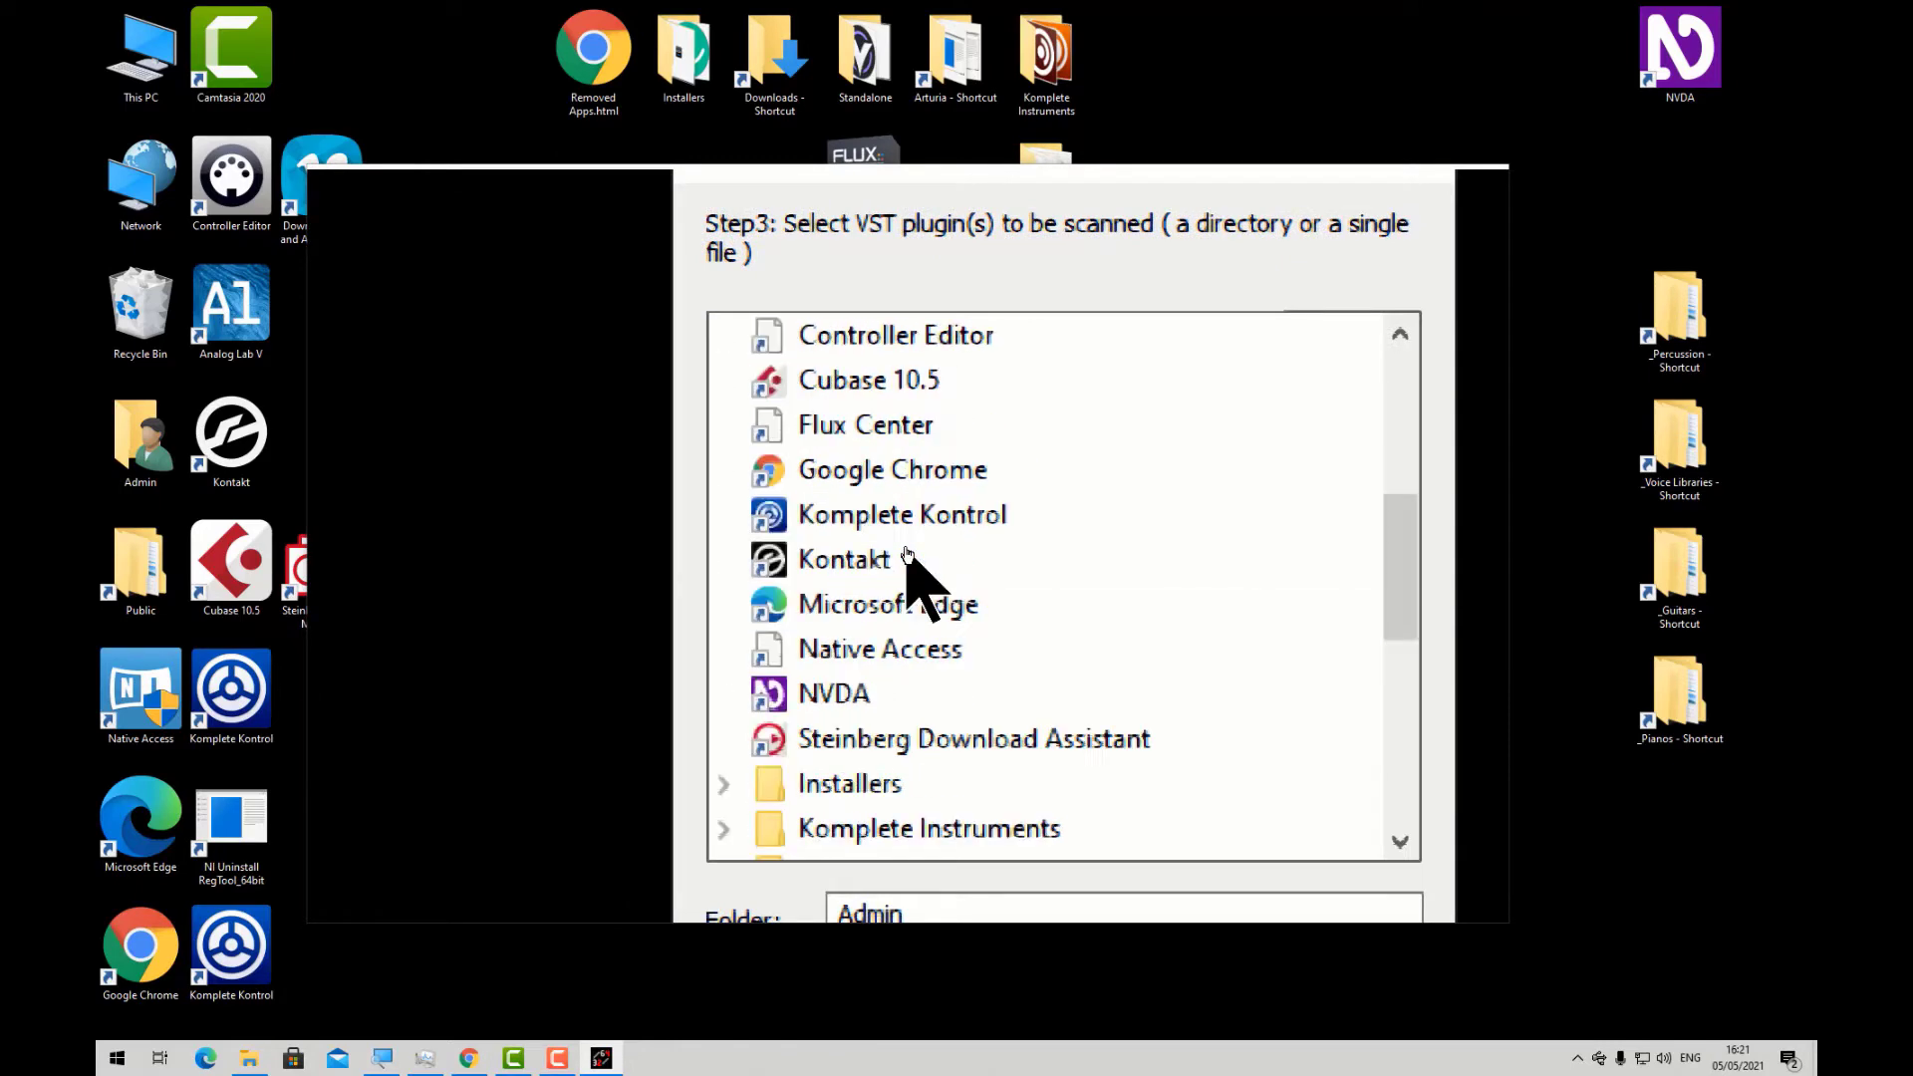
scroll(907, 555, "down", 2)
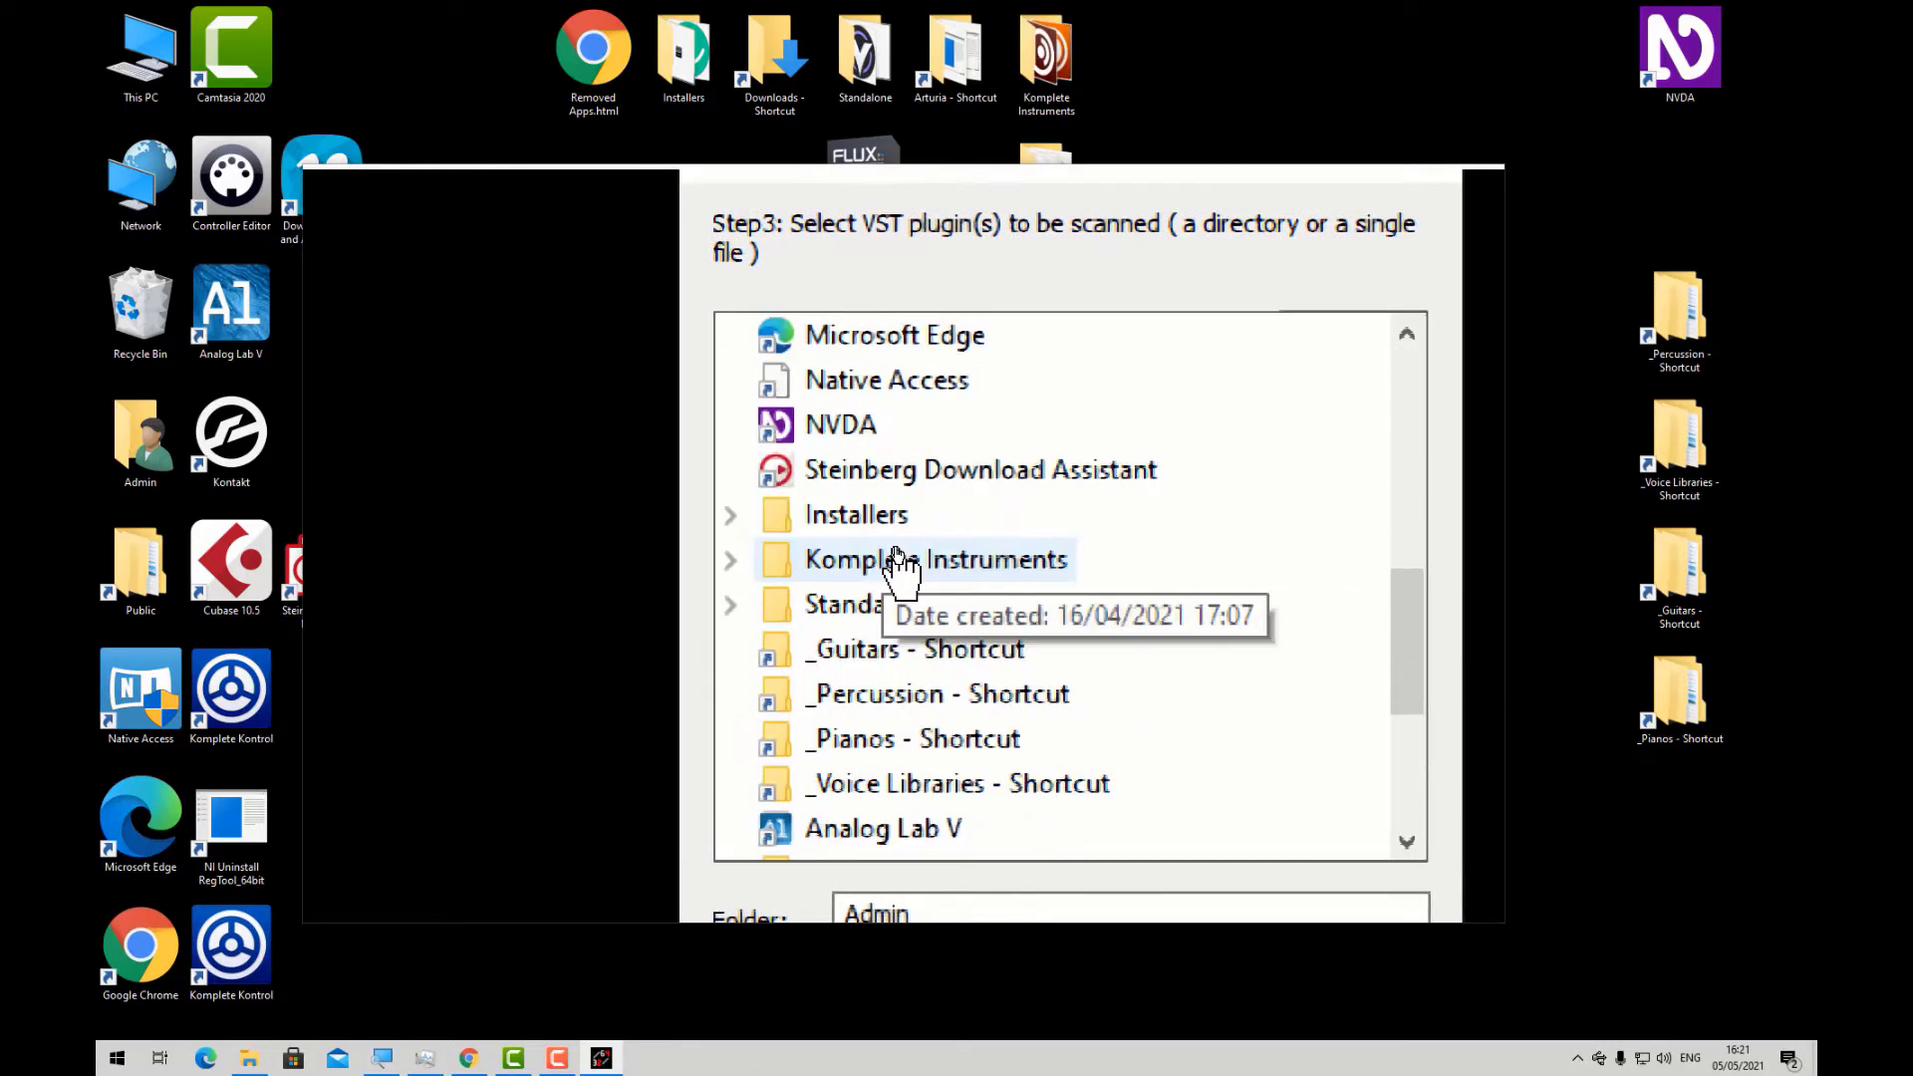
scroll(902, 568, "up", 3)
scroll(902, 568, "down", 2)
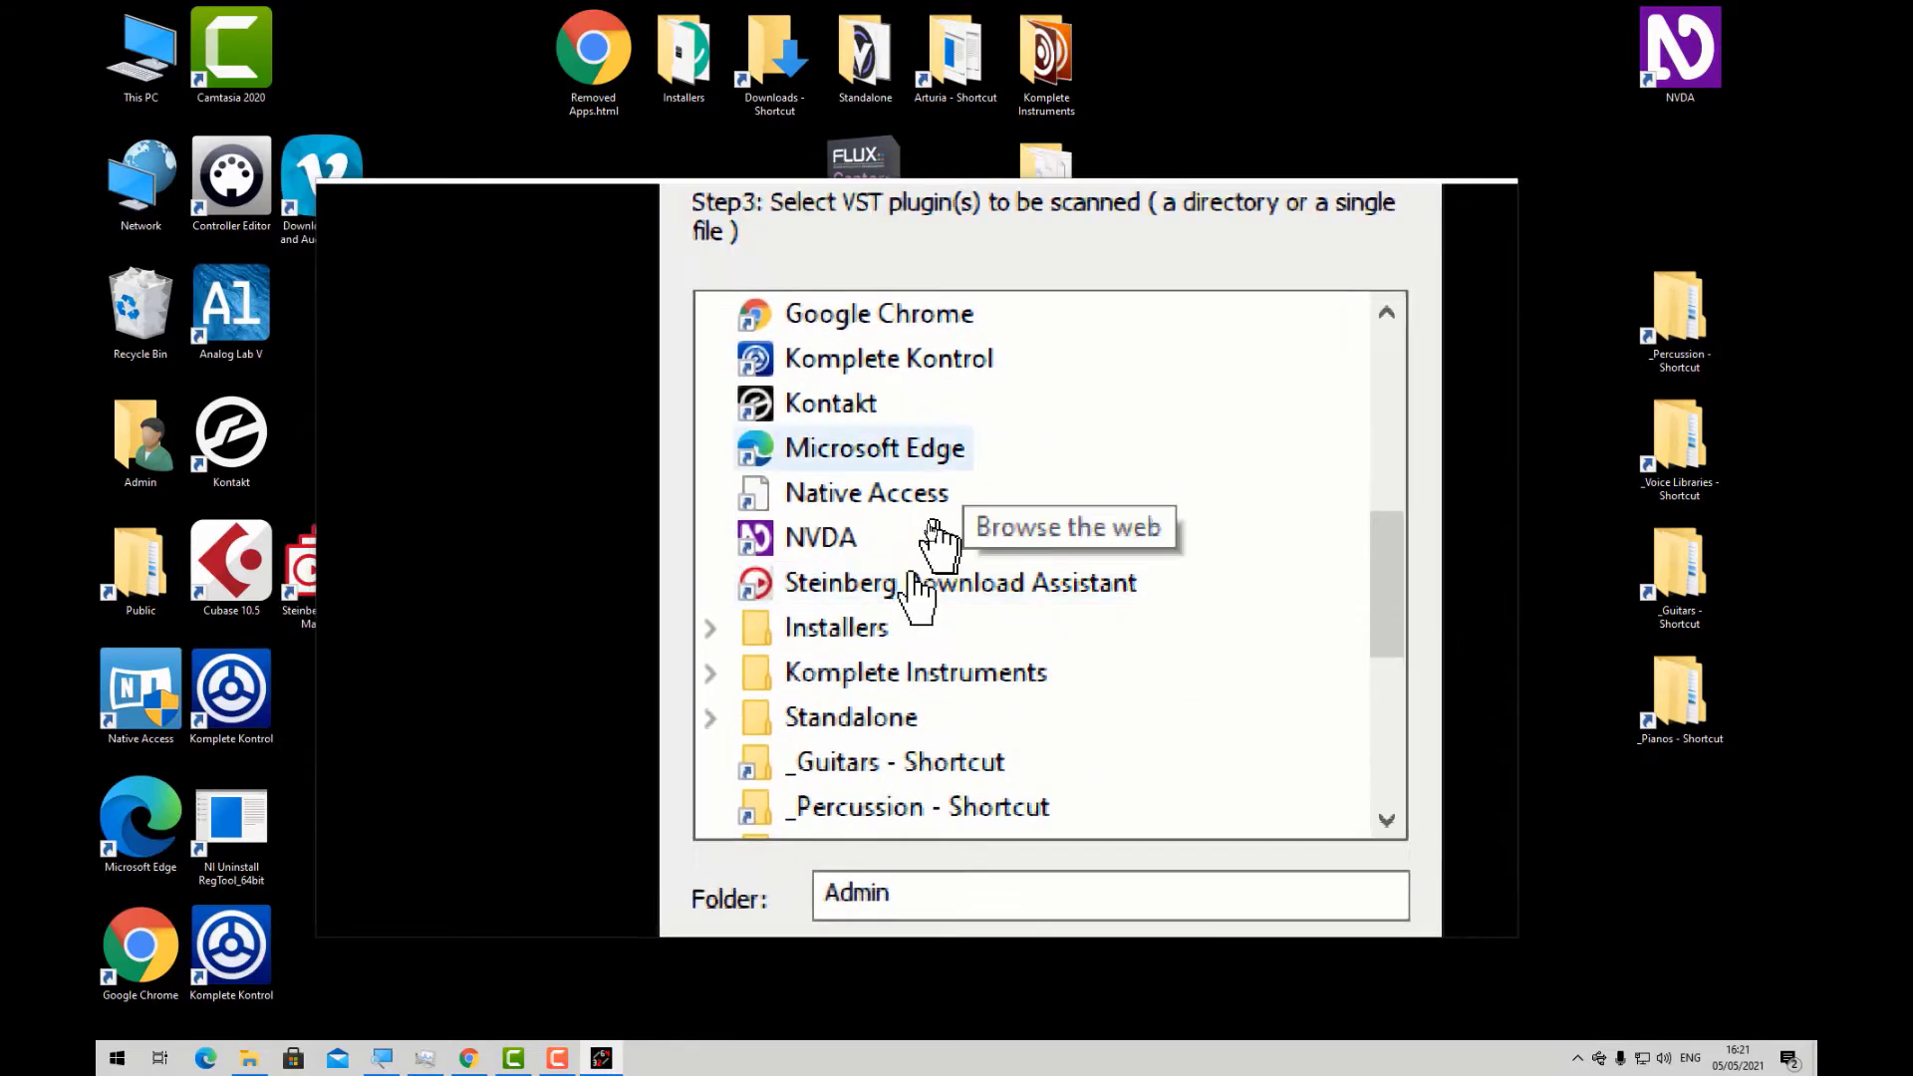
scroll(894, 583, "down", 4)
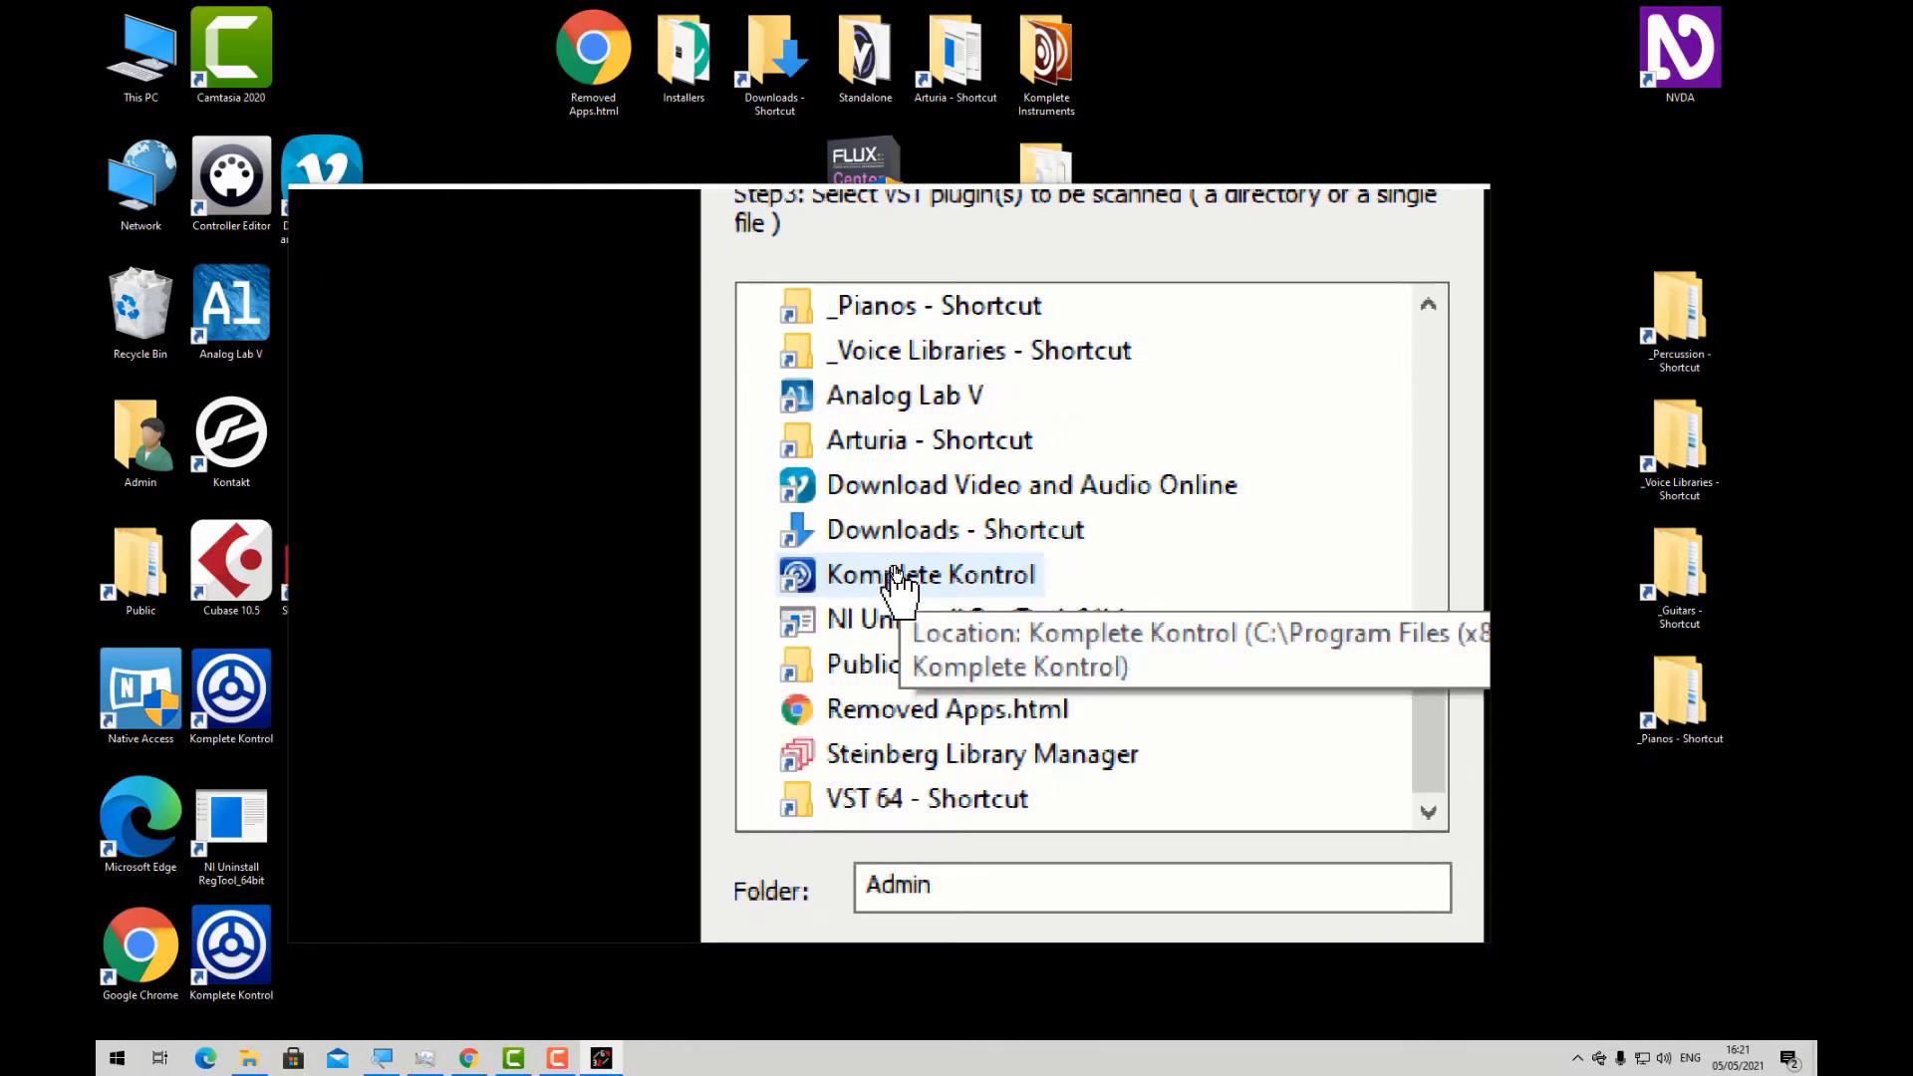
scroll(897, 578, "up", 10)
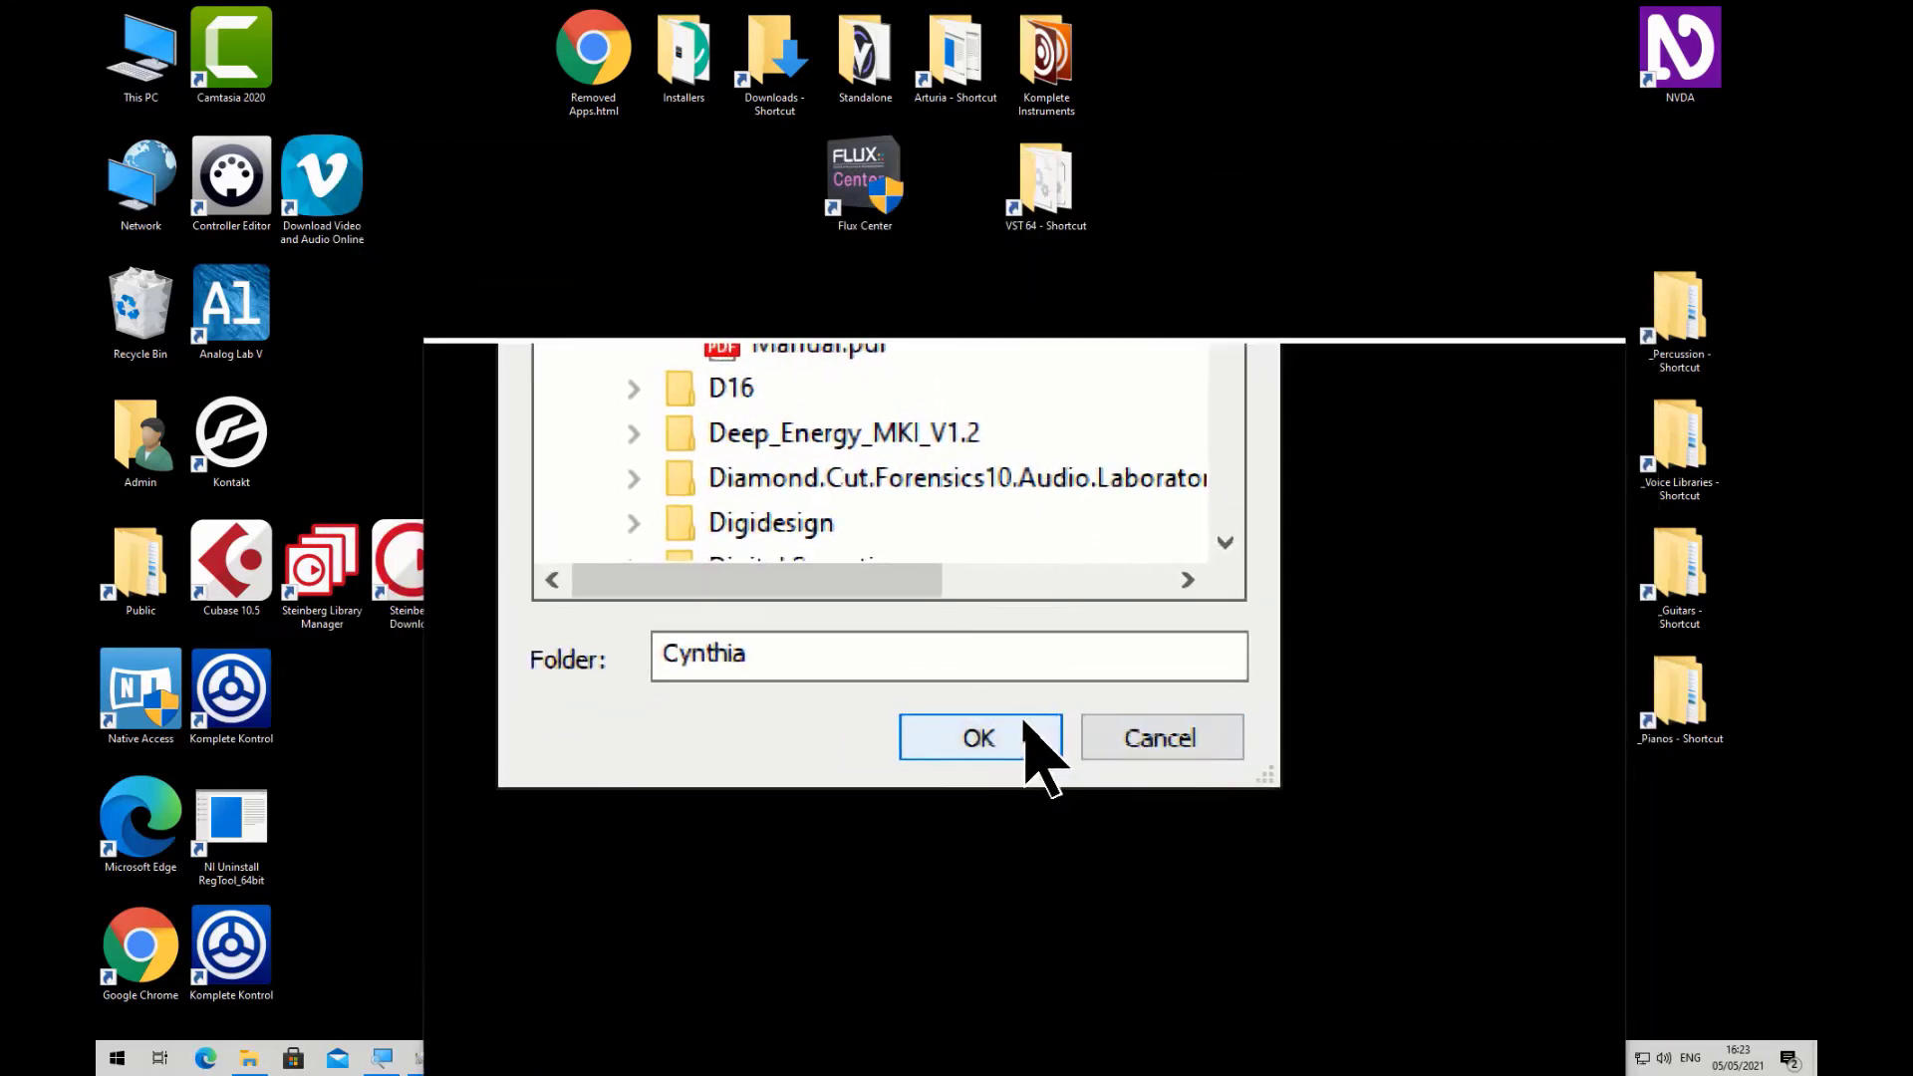
left_click(1026, 726)
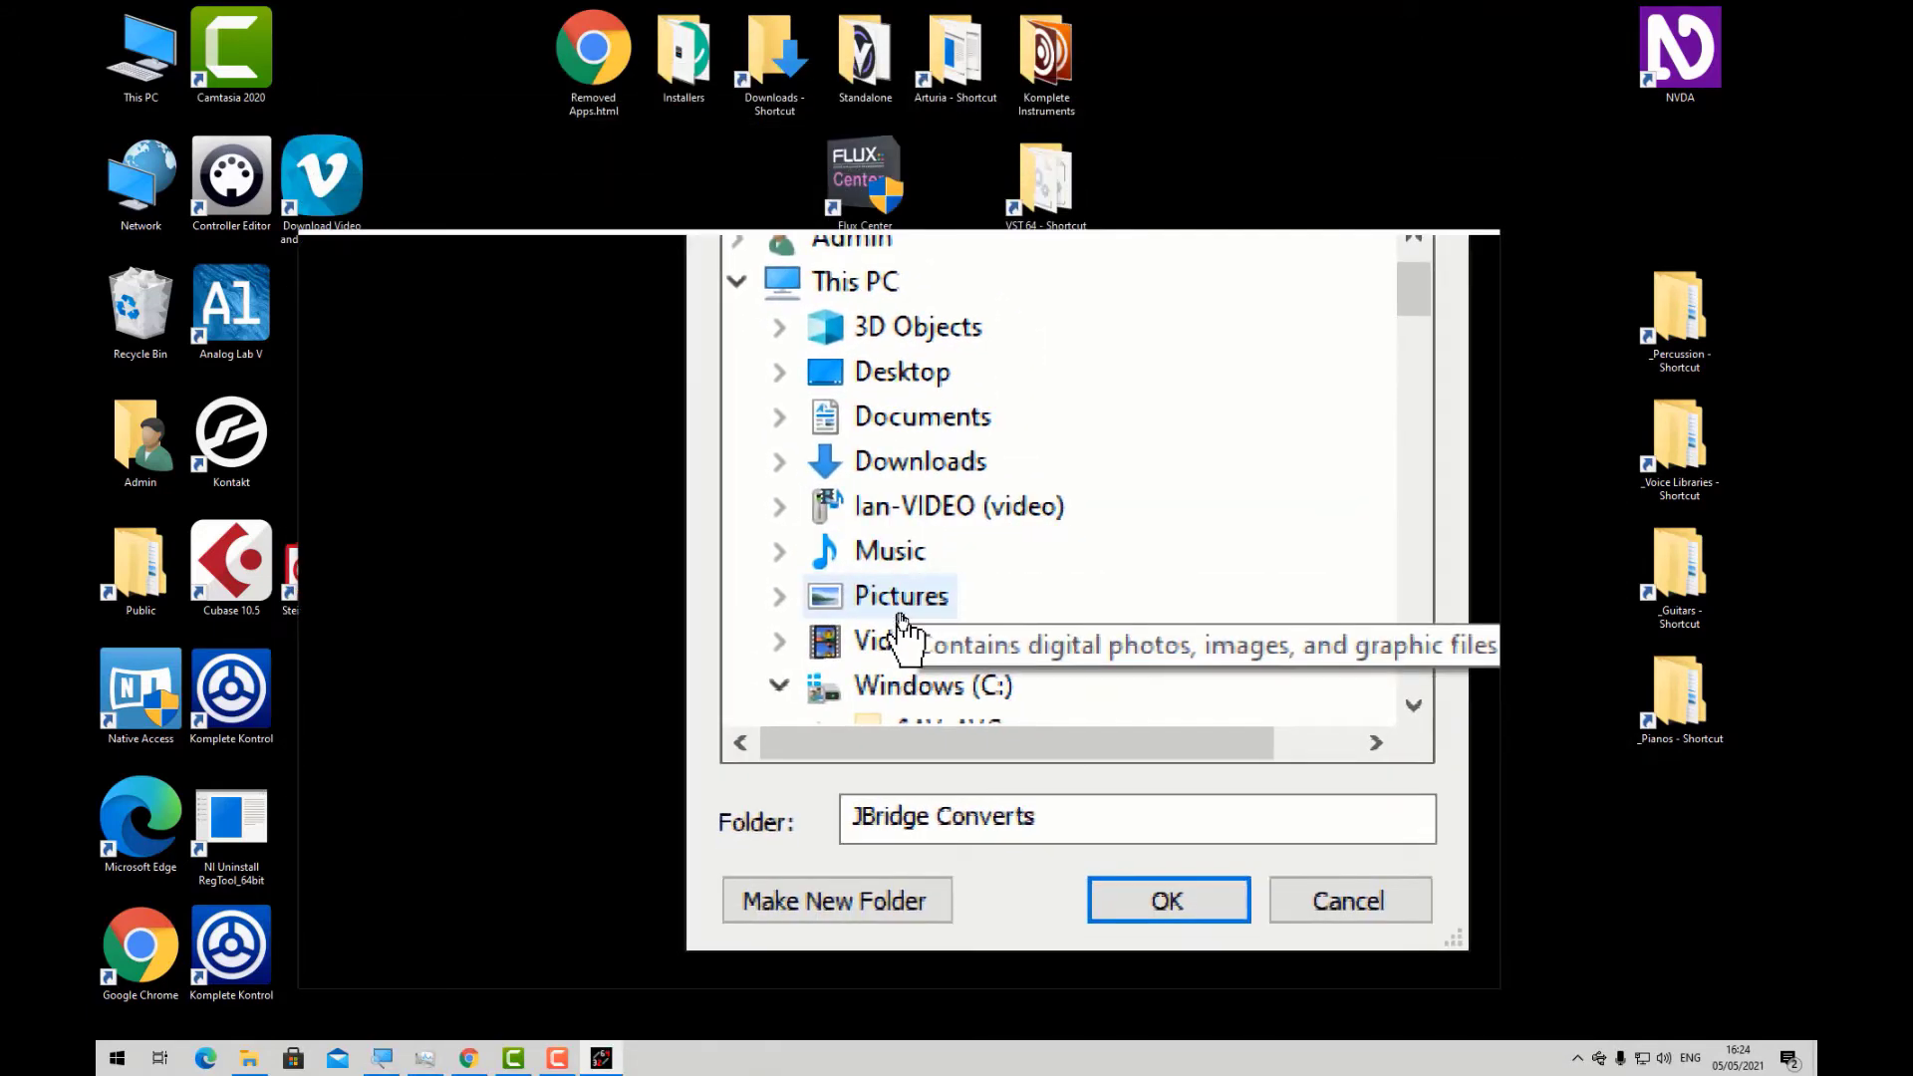
Step: Set the JBridge Converts folder as the destination for the bridging files and complete the conversion
scroll(902, 632, "down", 4)
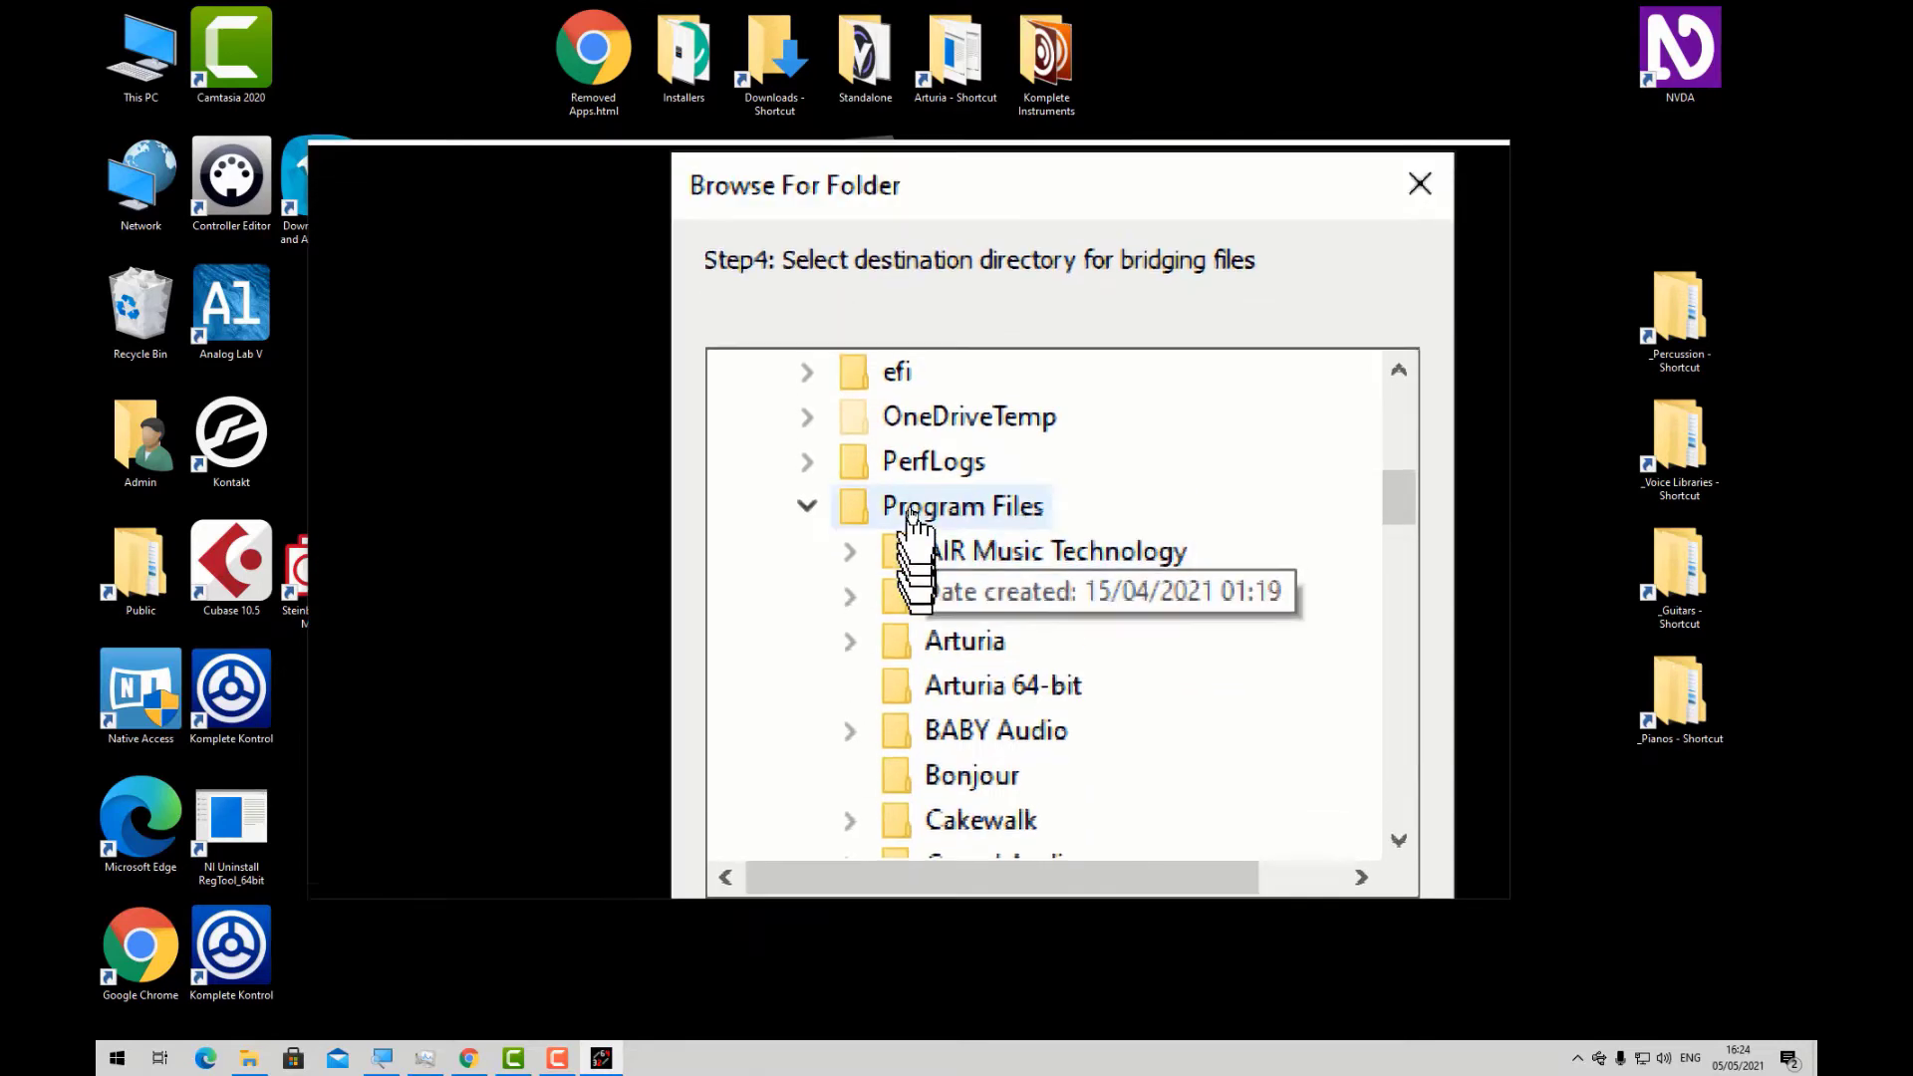
scroll(952, 518, "down", 3)
double_click(948, 508)
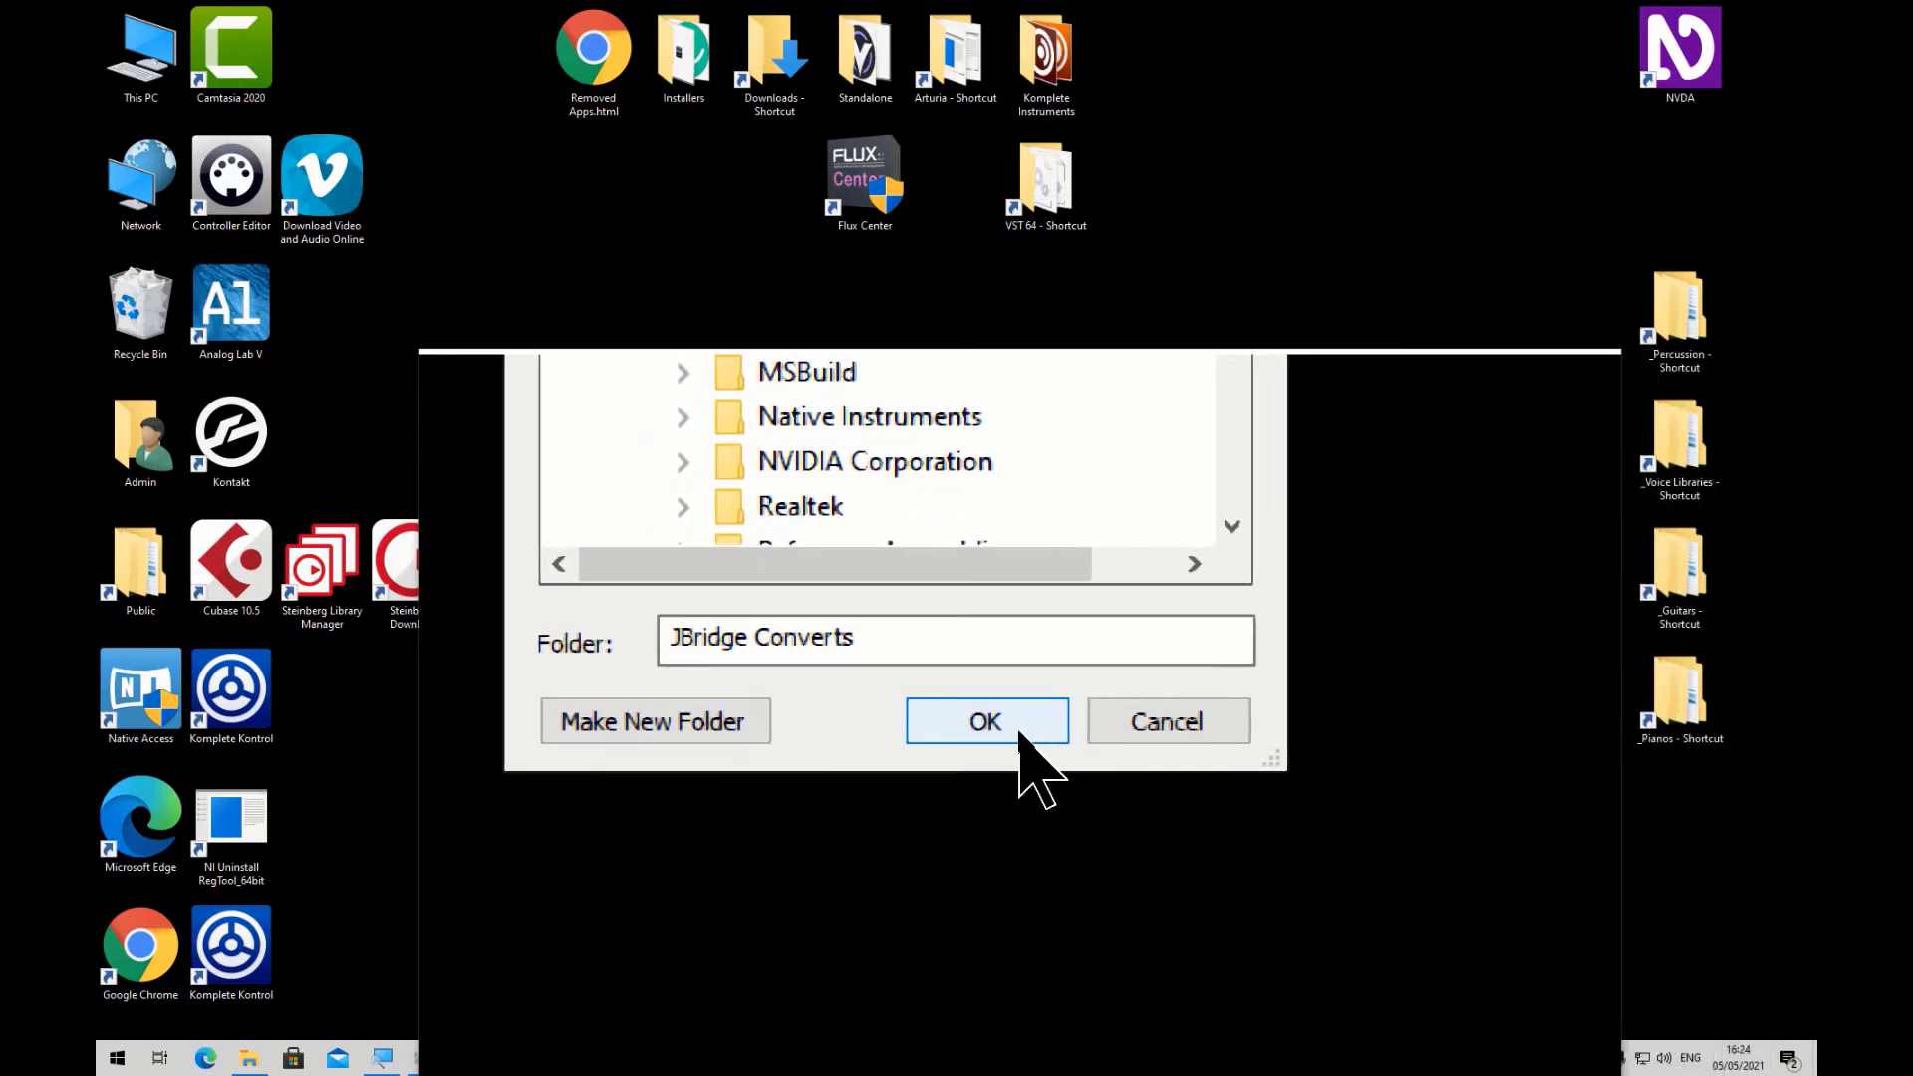
left_click(1019, 731)
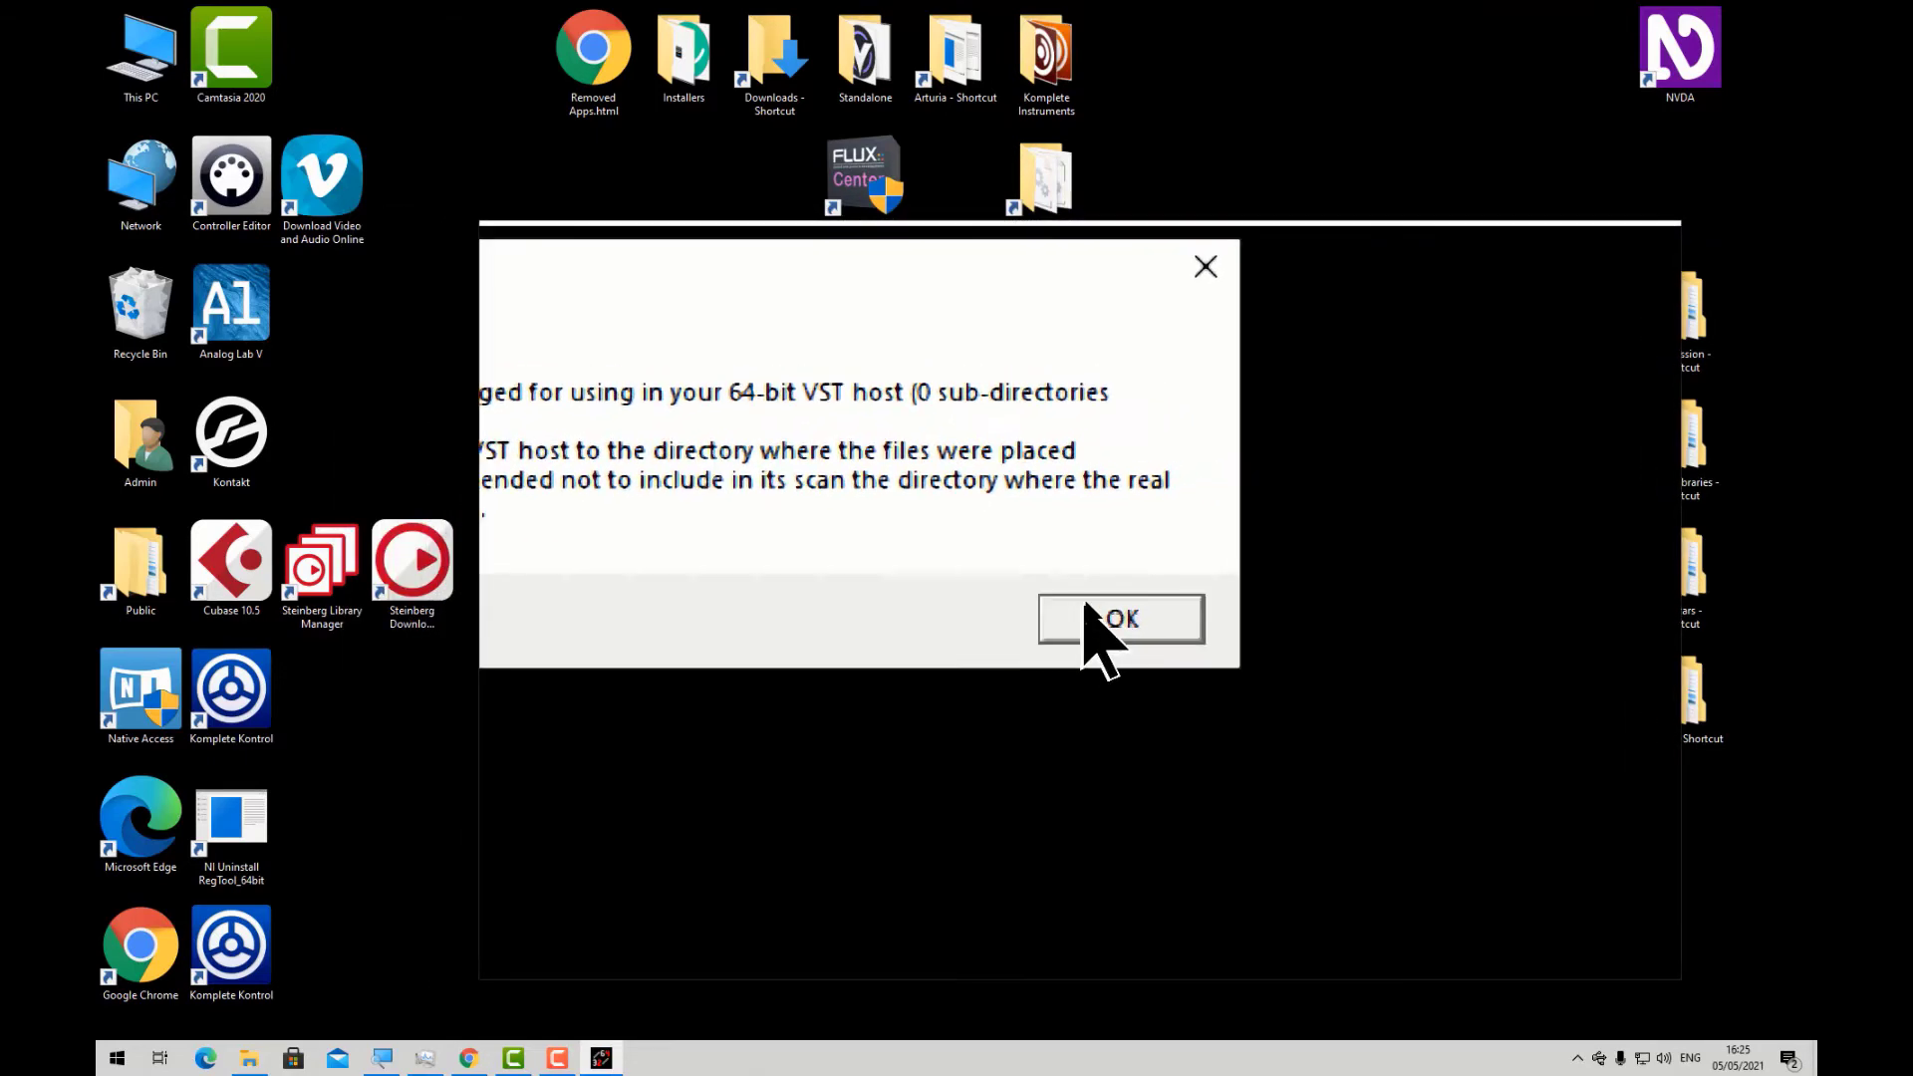
left_click(1086, 612)
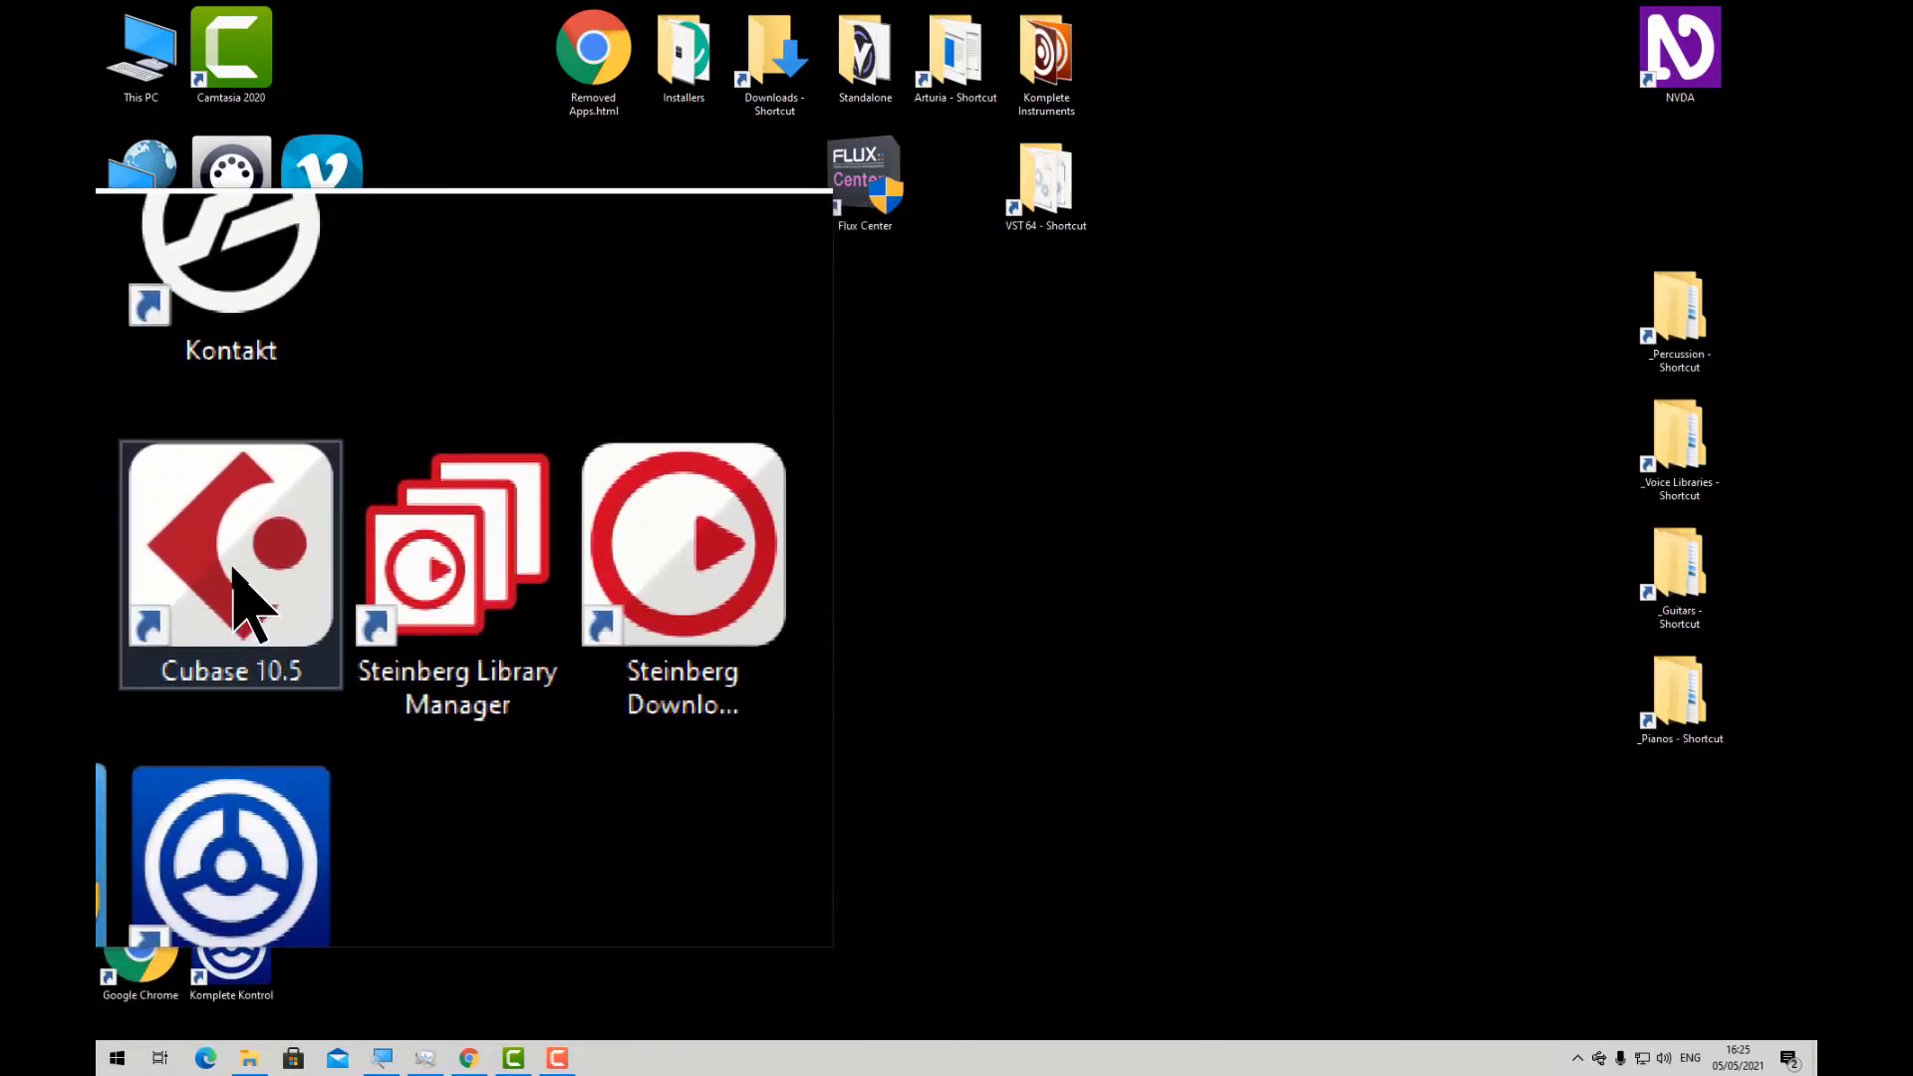
Step: Switch to Cubase 10.5 and start adding an instrument track to the project
double_click(234, 570)
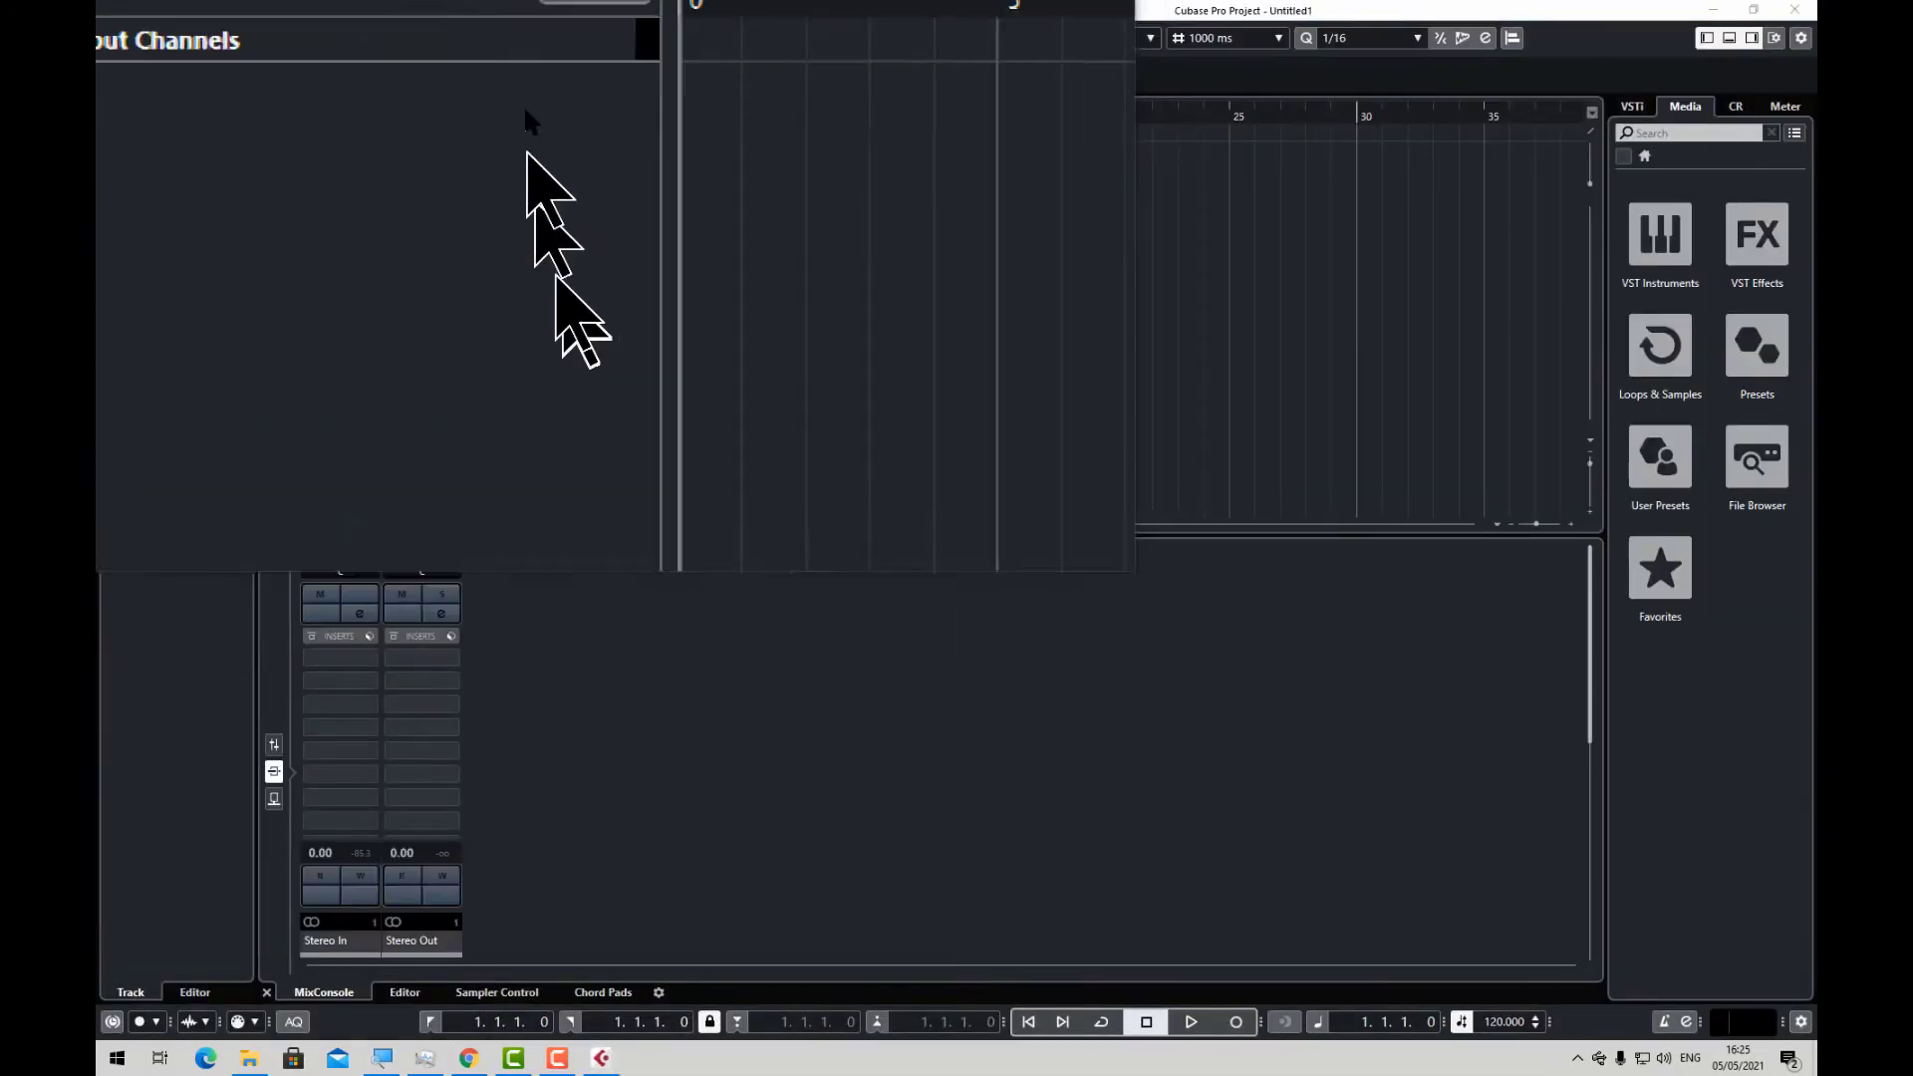
right_click(512, 164)
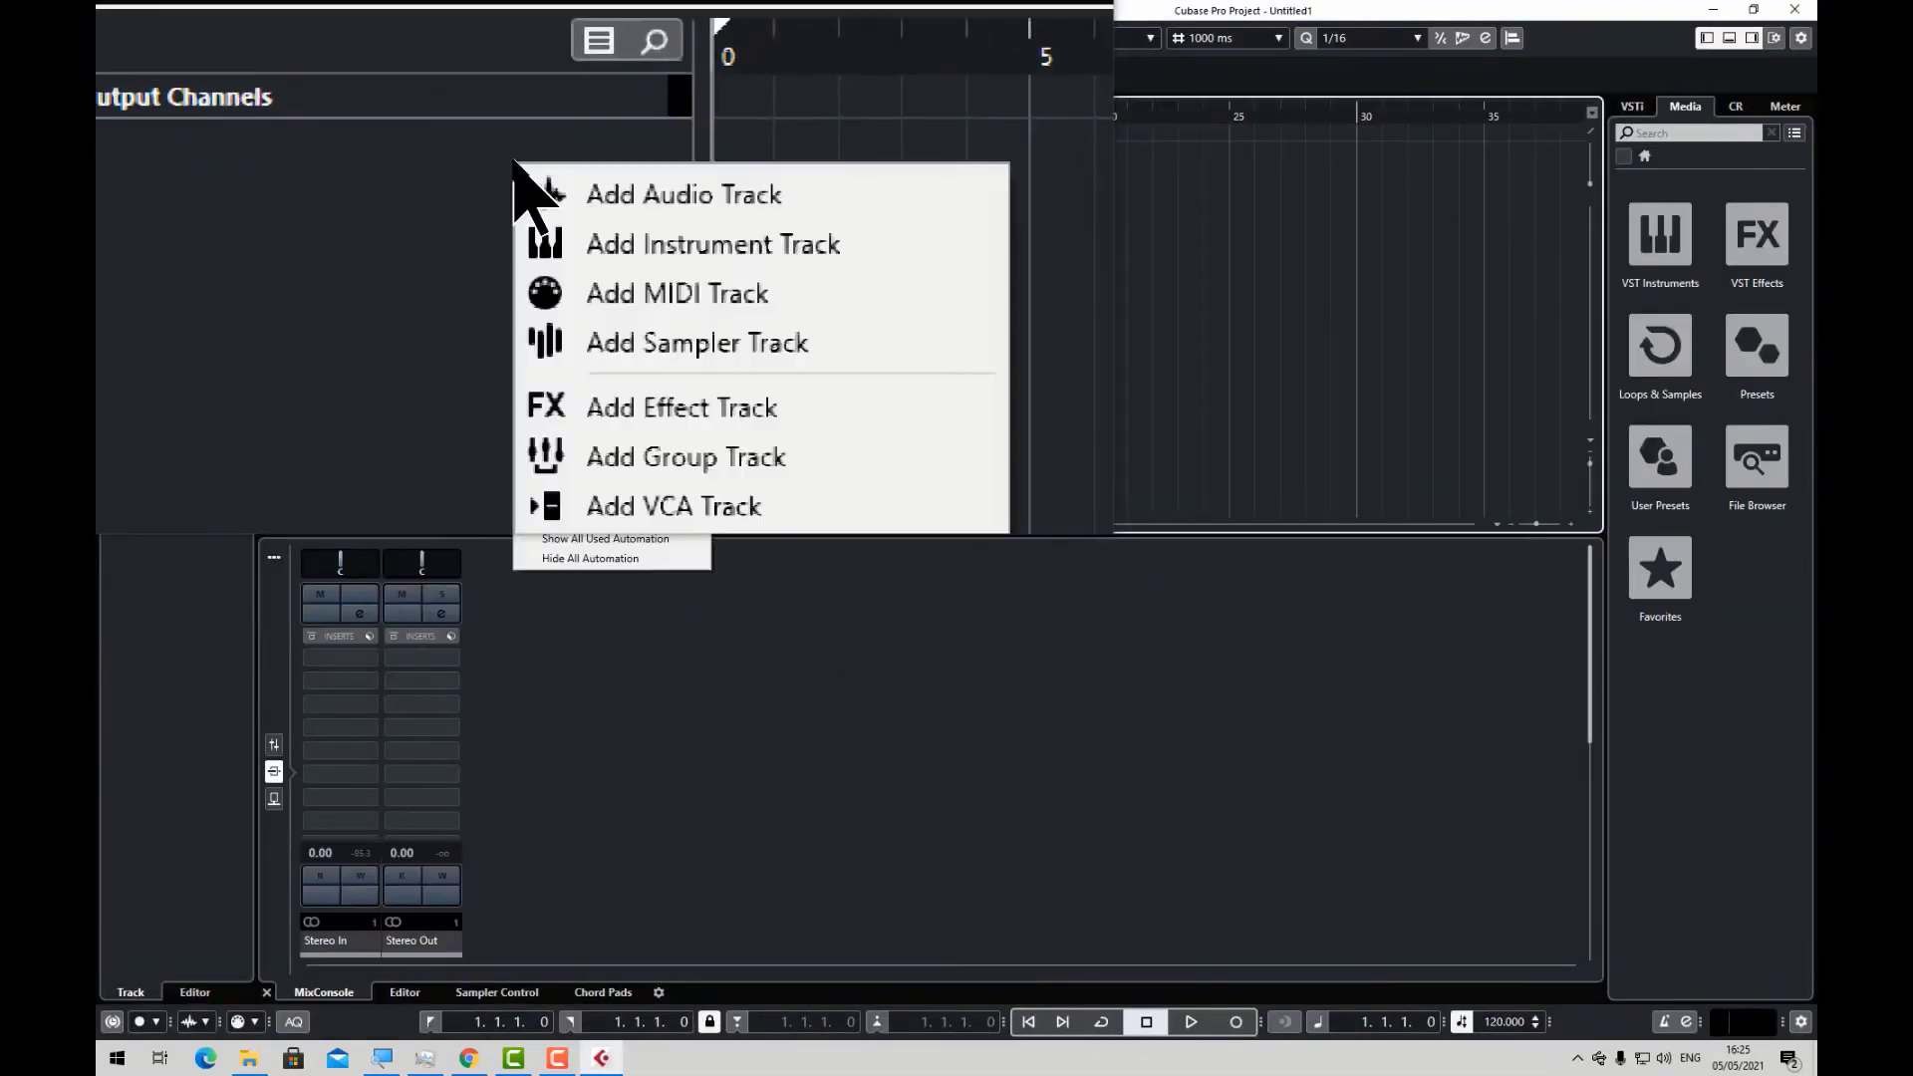
key("Down")
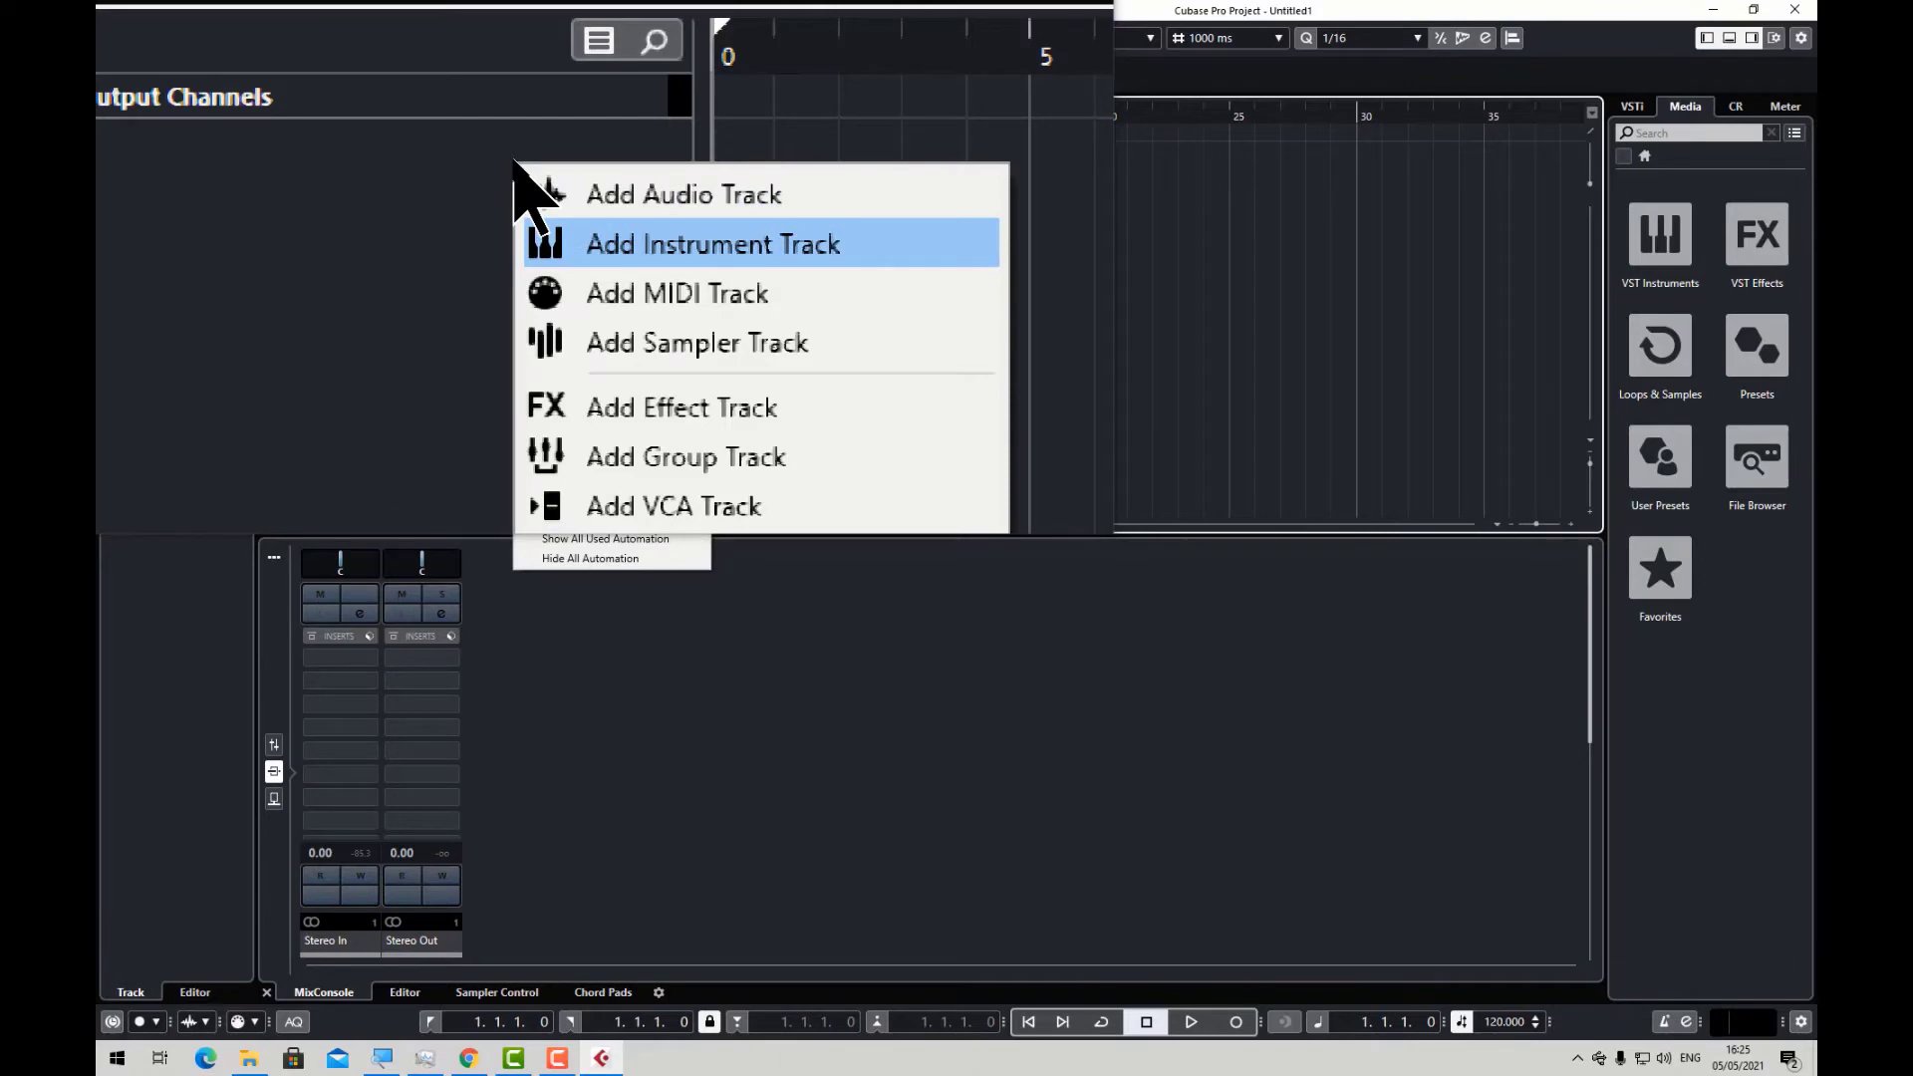
key("Return")
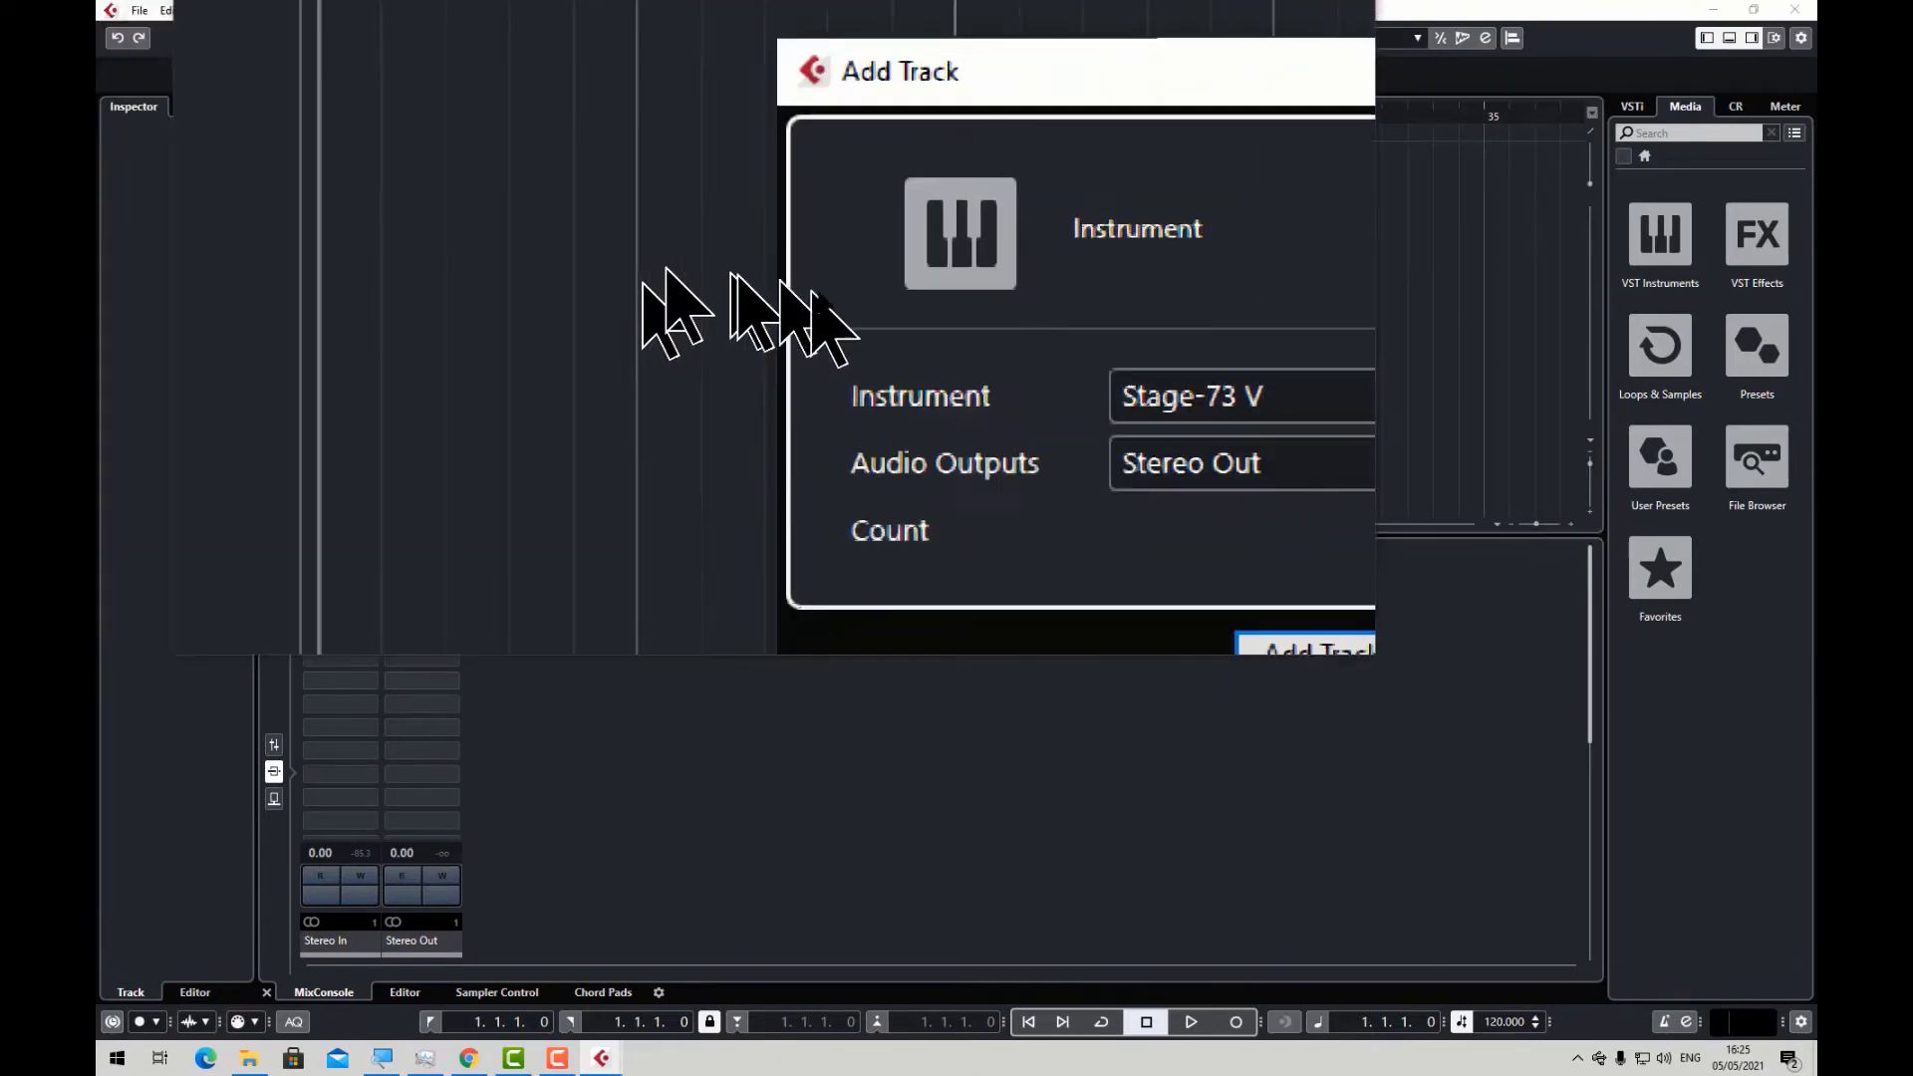
Step: Search the instruments for "cyn", choose Cynthia.64 as the track's instrument and add the track
left_click(957, 329)
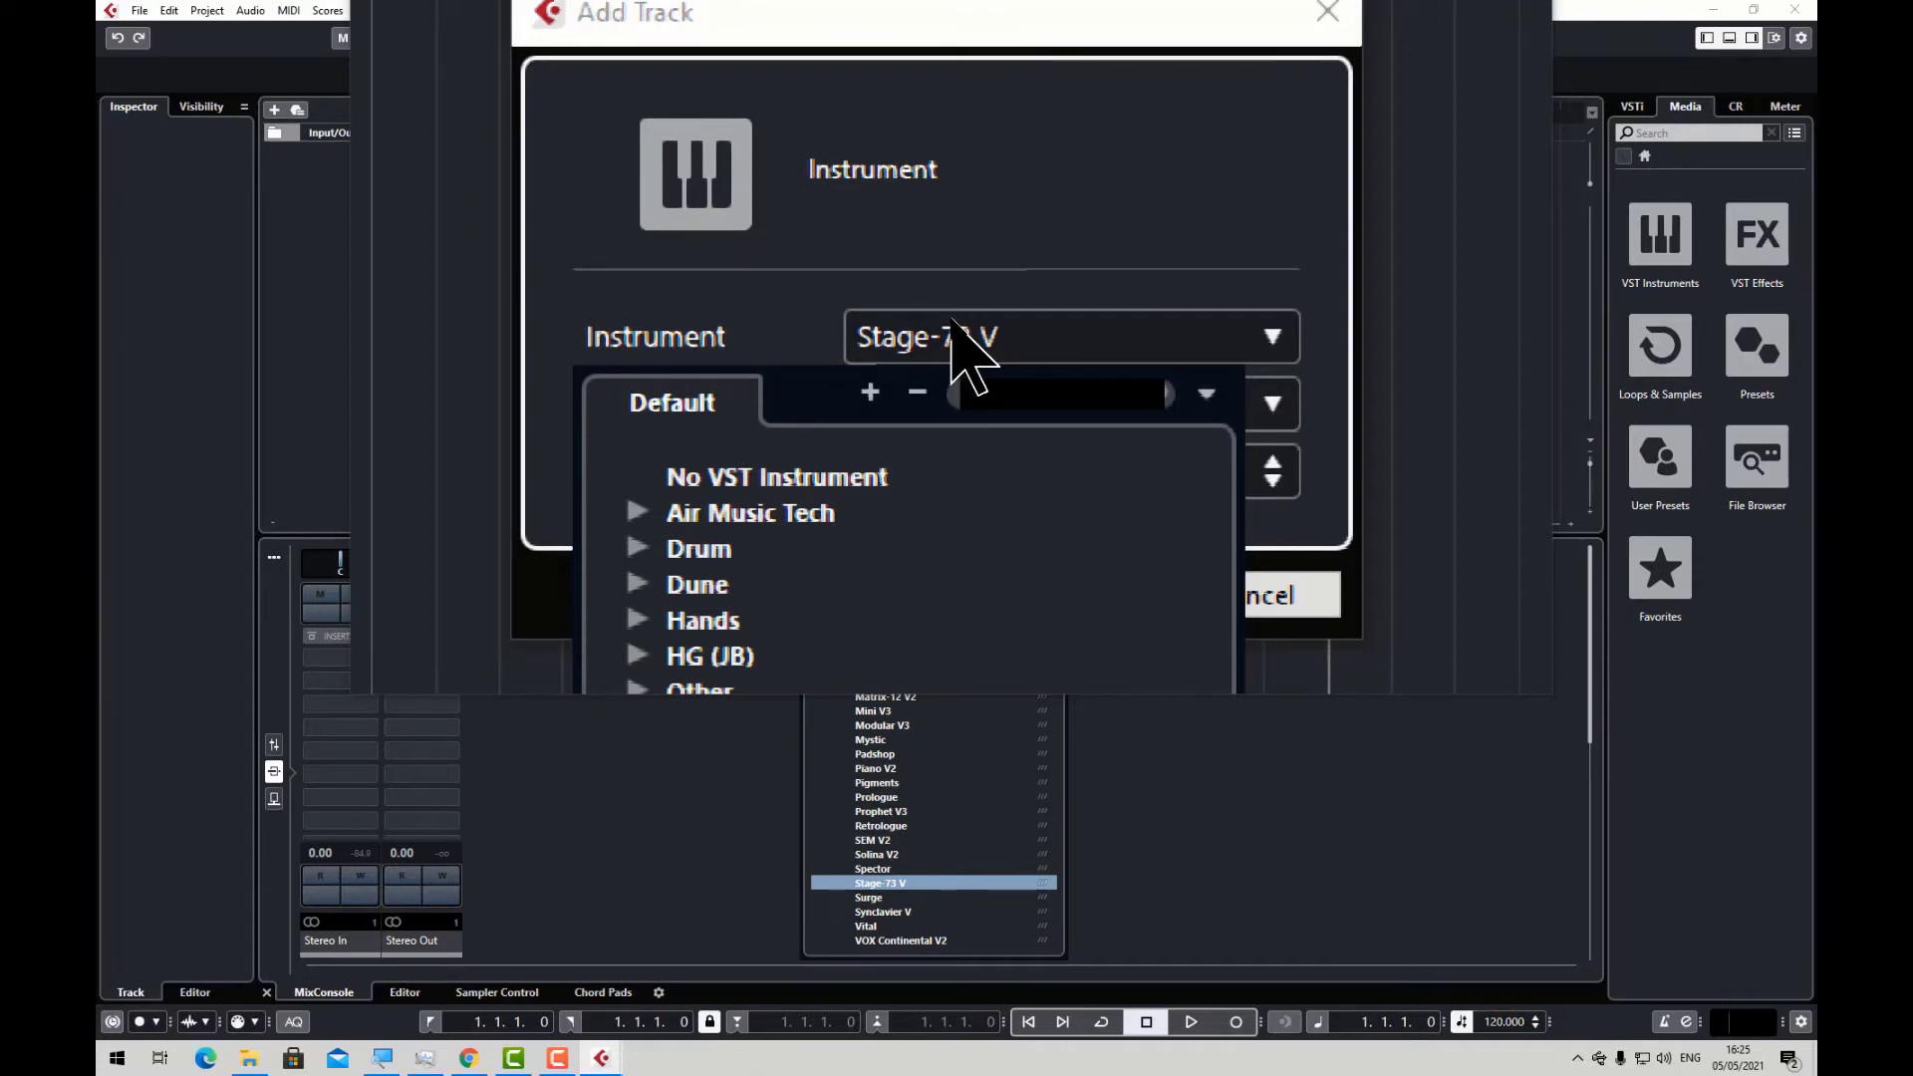
type("cy")
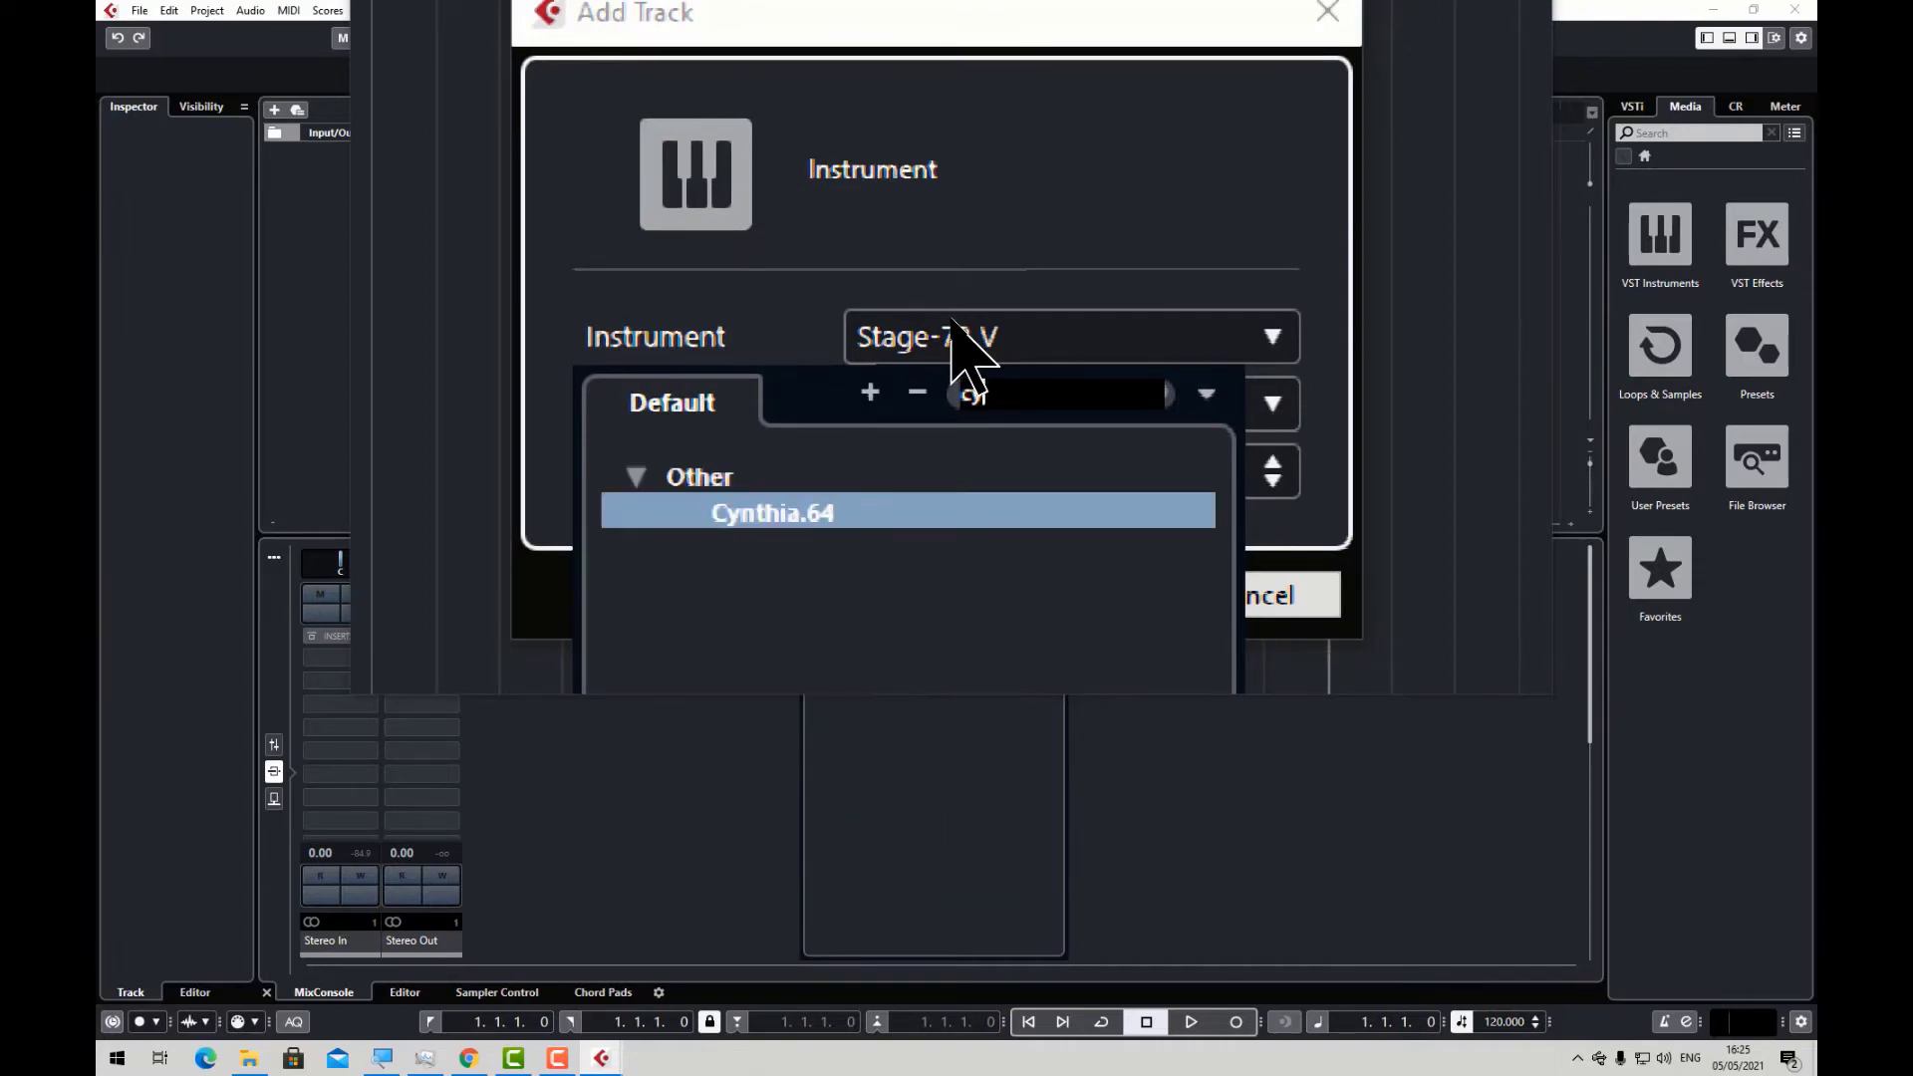
type("n")
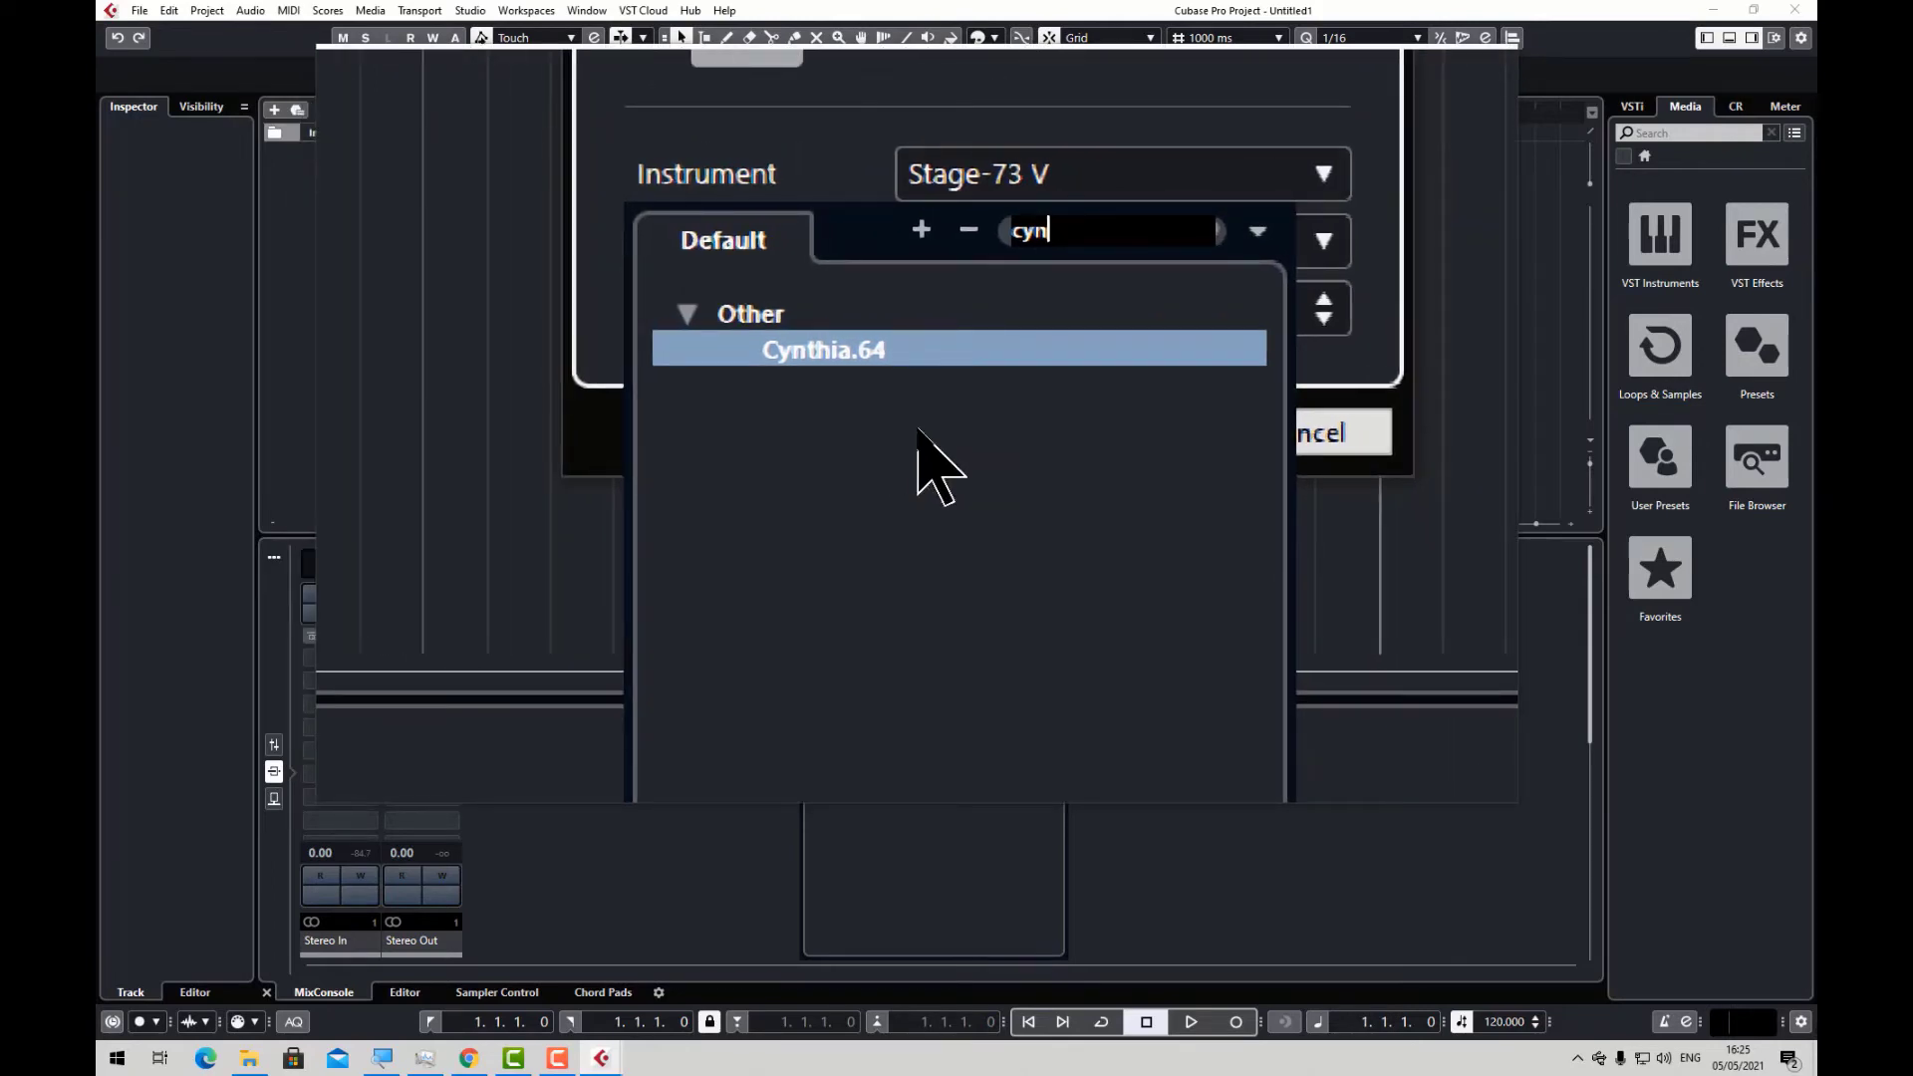
key("Return")
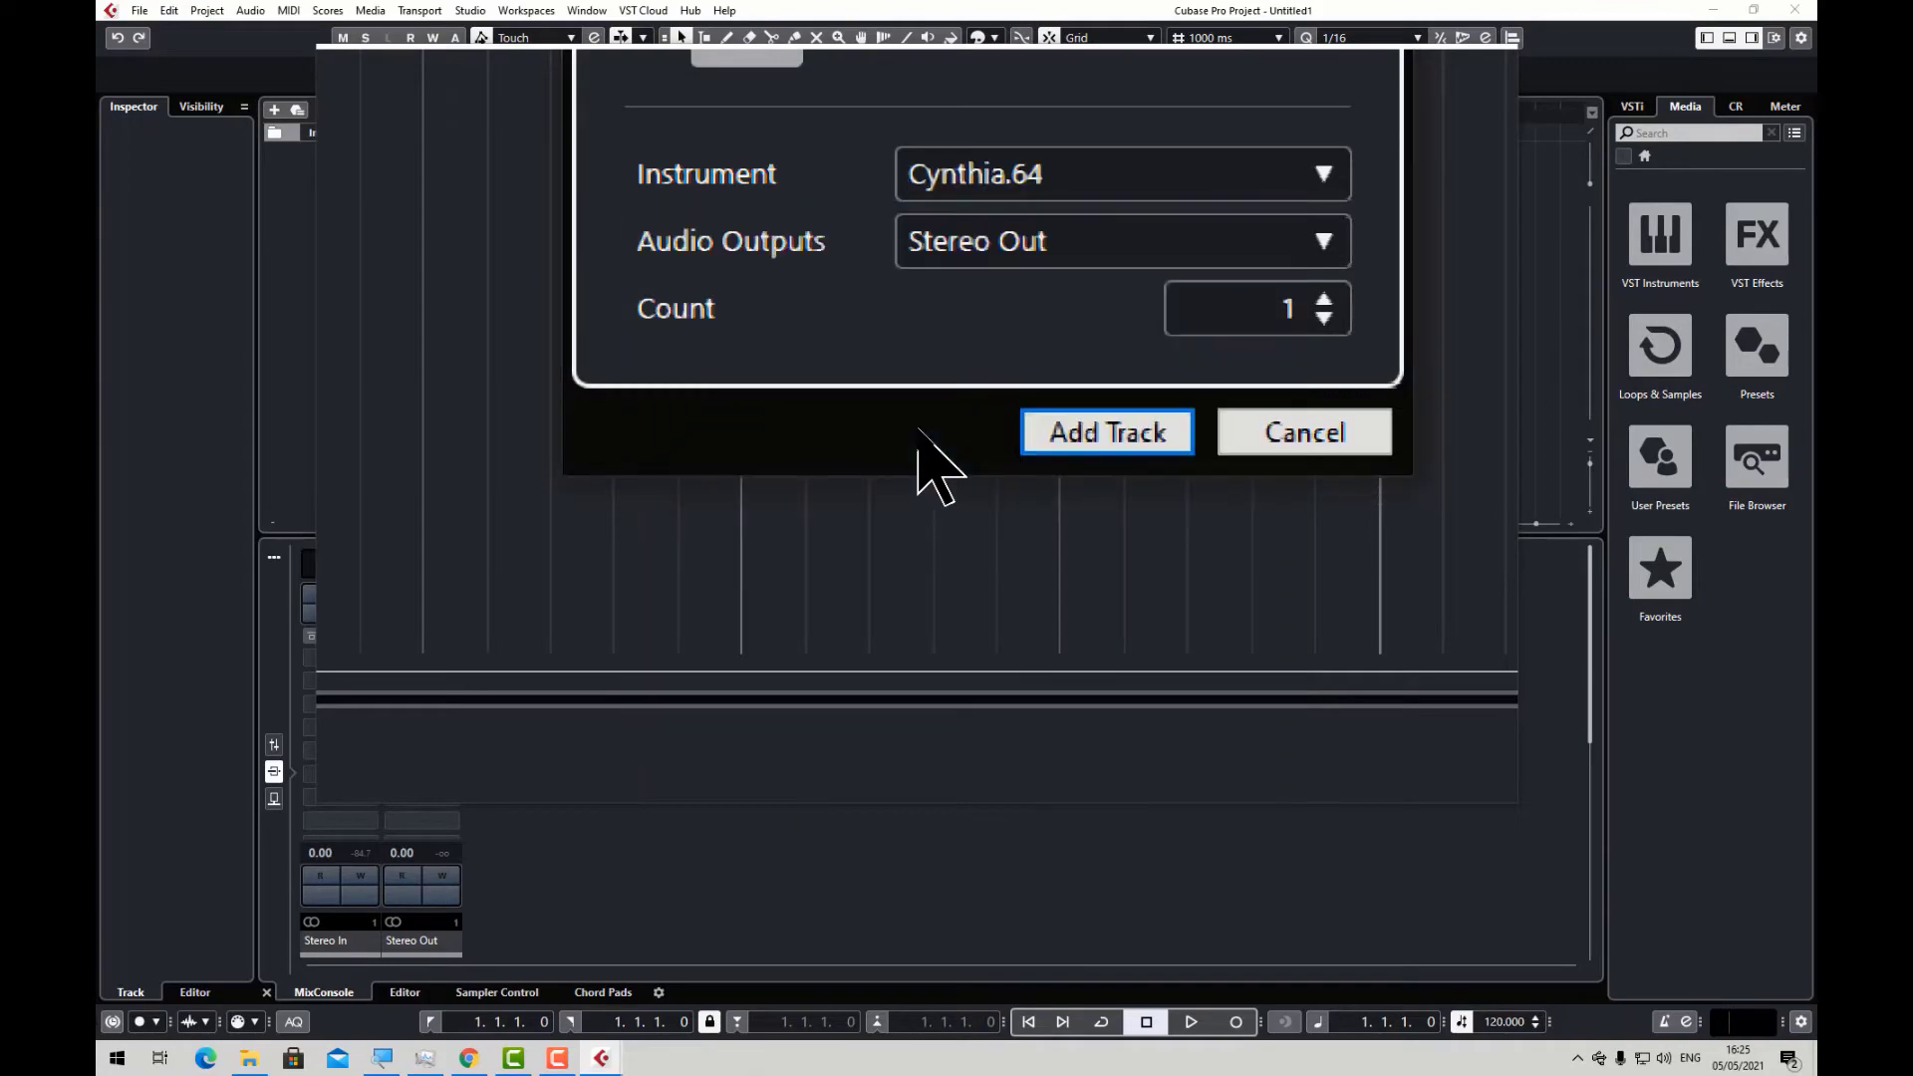
key("Return")
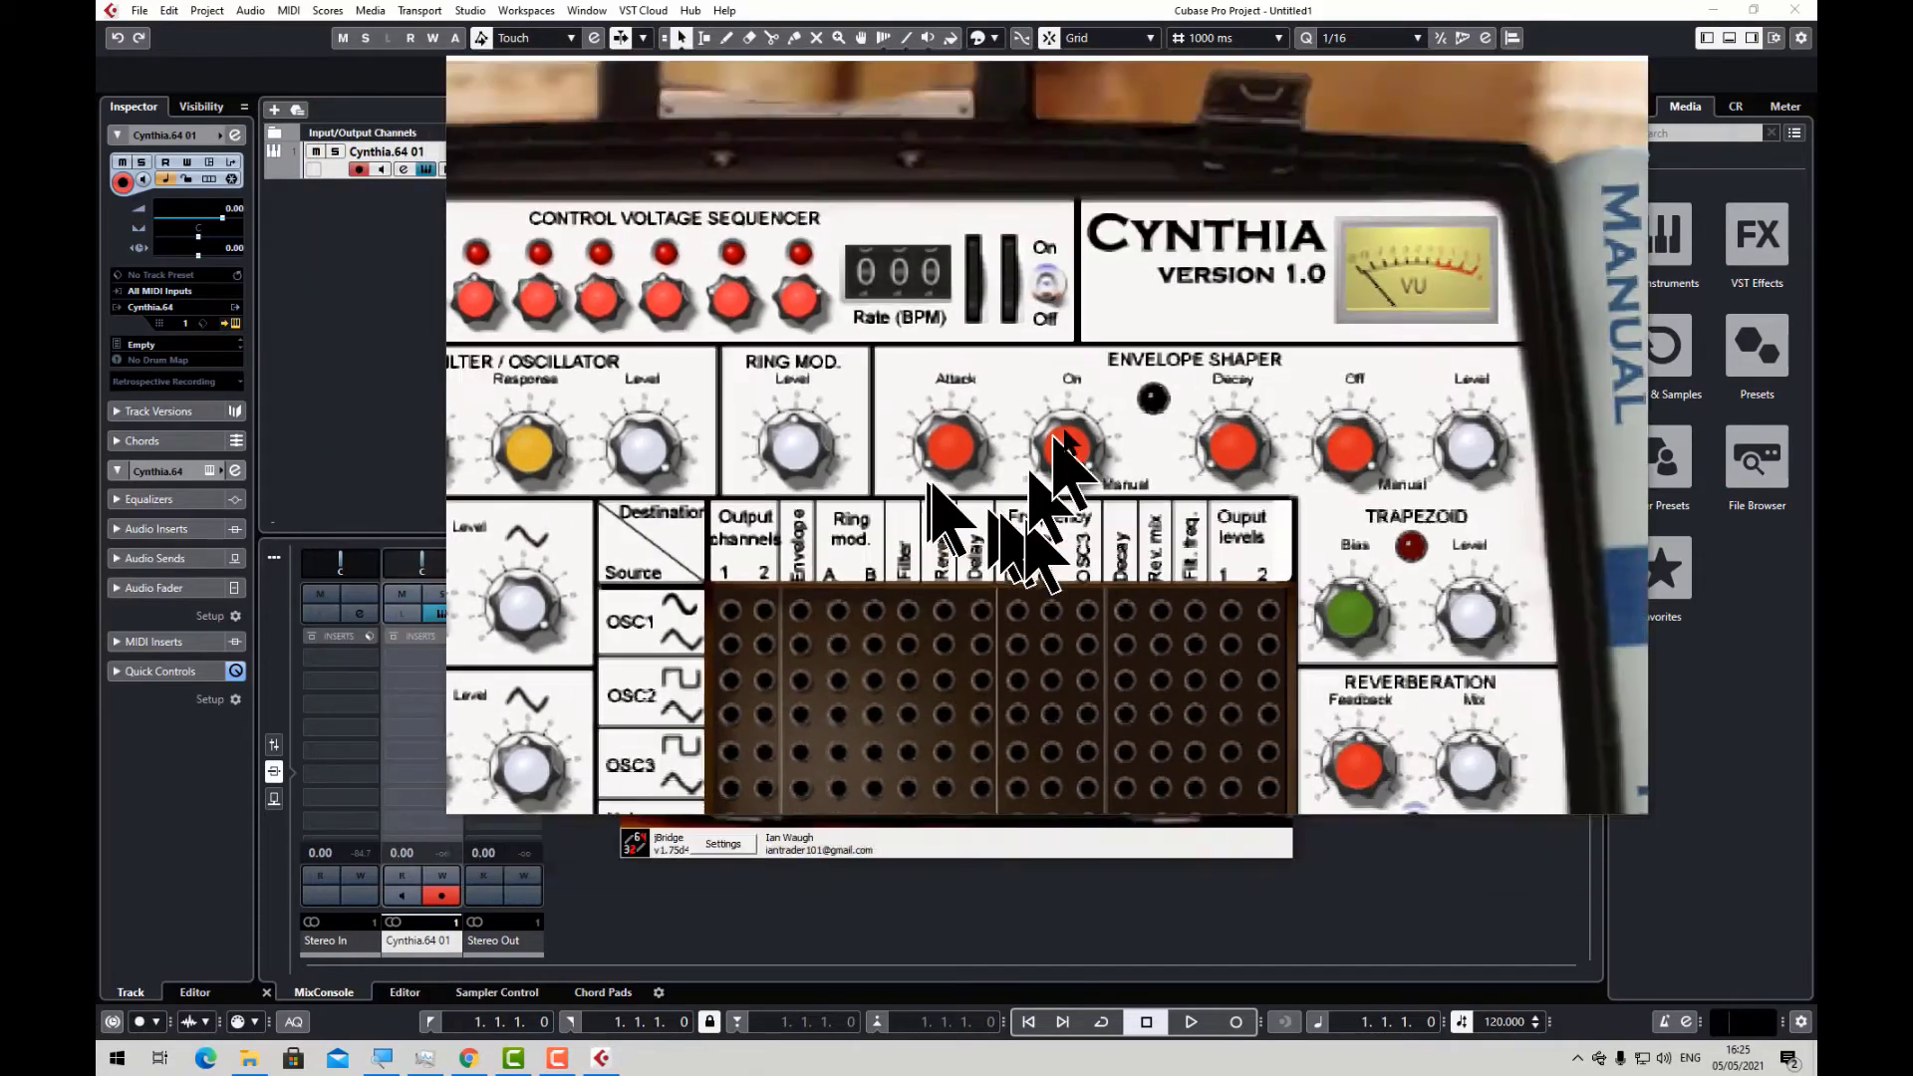